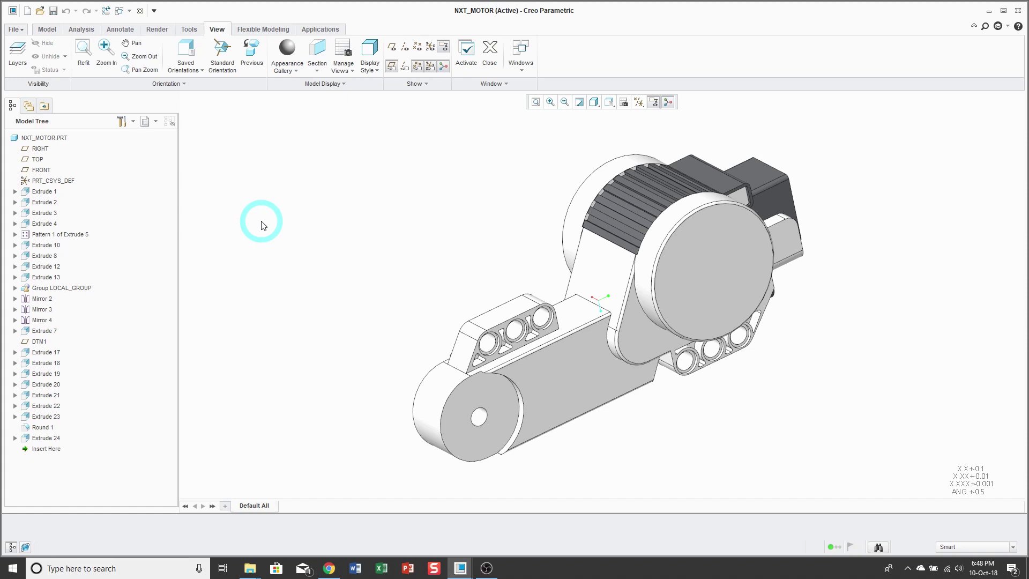
# Open File > Options at the Quick Access Toolbar customization page
pyautogui.click(15, 29)
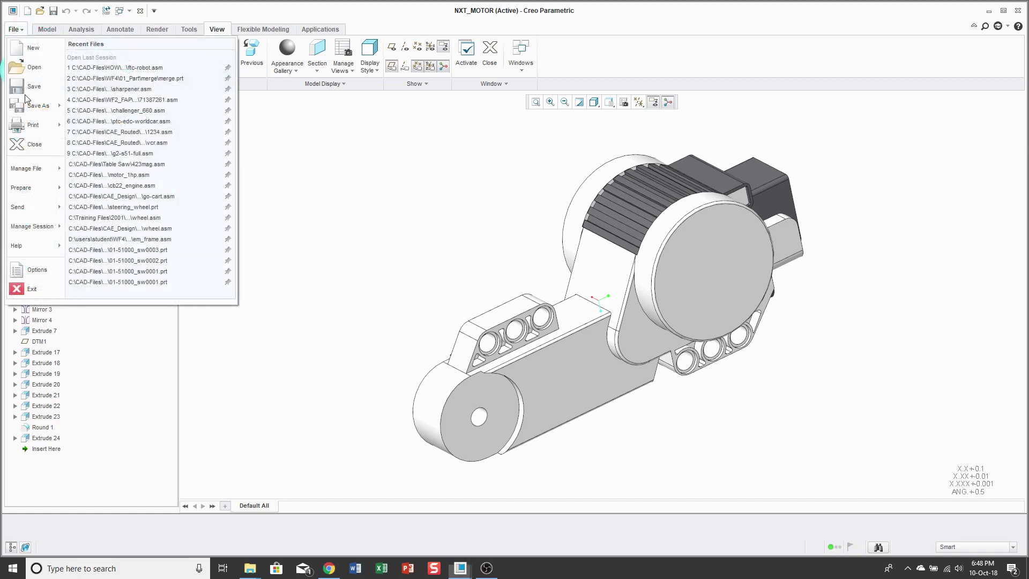
pyautogui.click(46, 276)
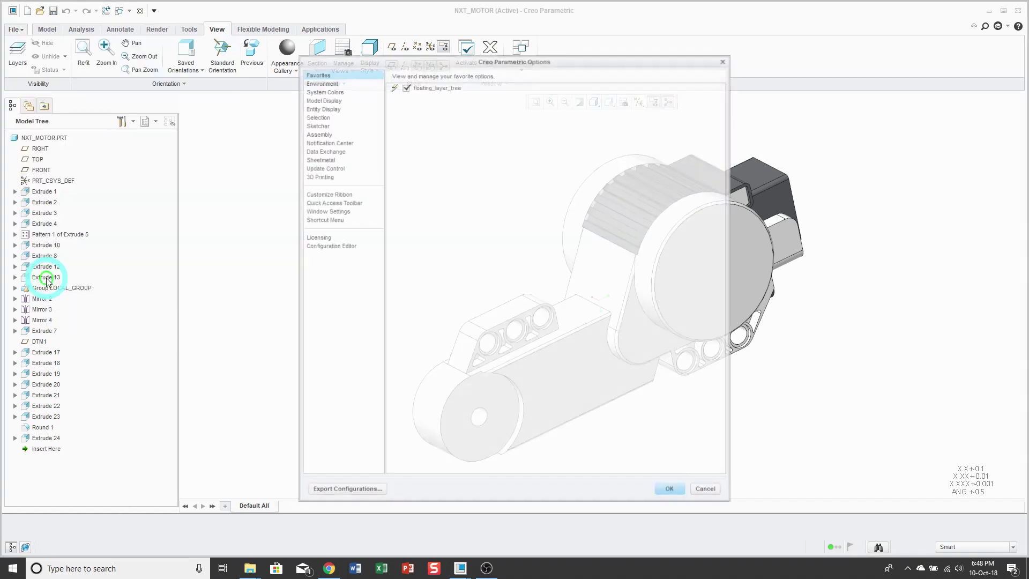
pyautogui.click(320, 203)
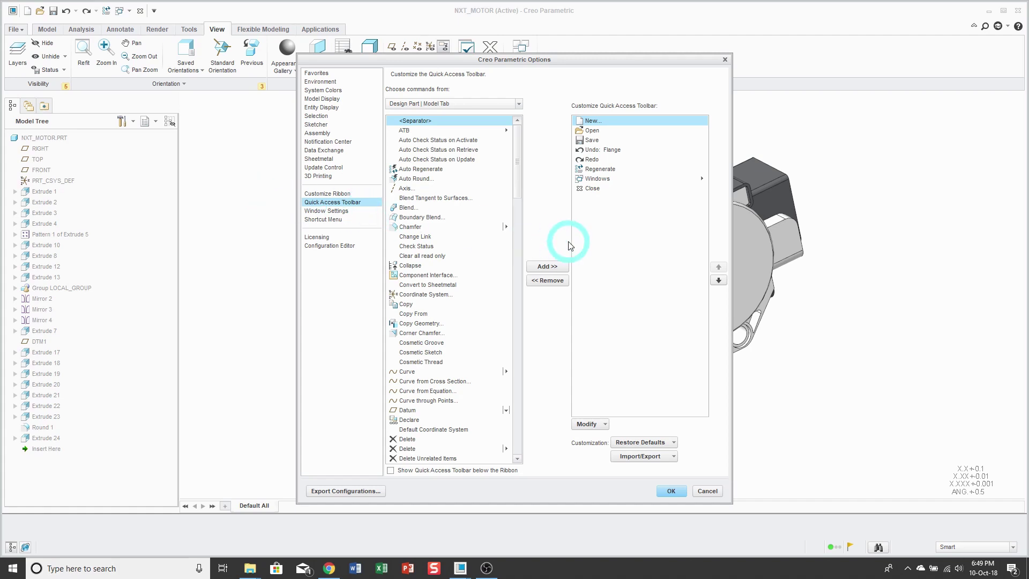
# Cancel the Options dialog and reopen it from the Quick Access Toolbar's More Commands entry
pyautogui.click(707, 491)
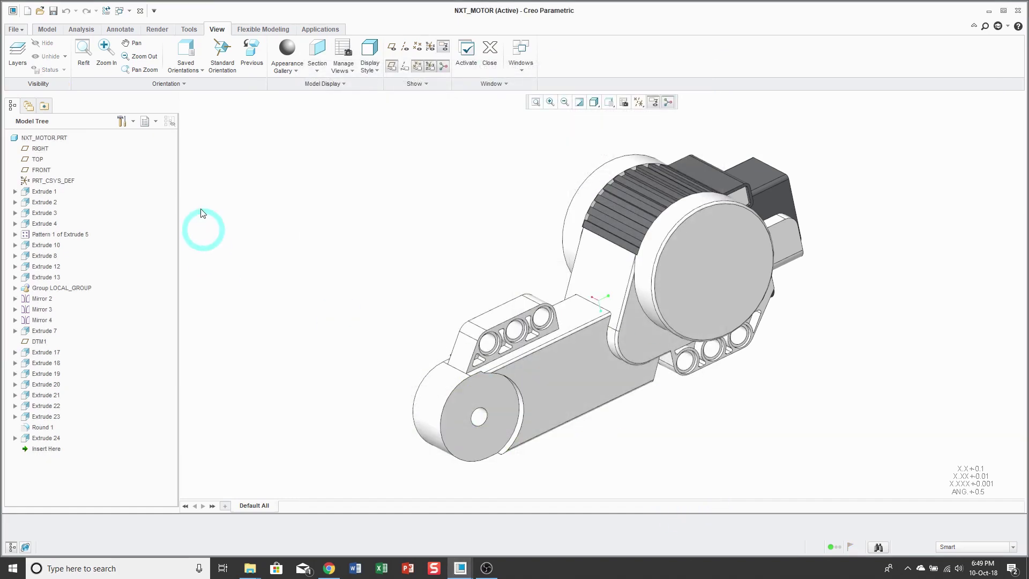
pyautogui.click(155, 11)
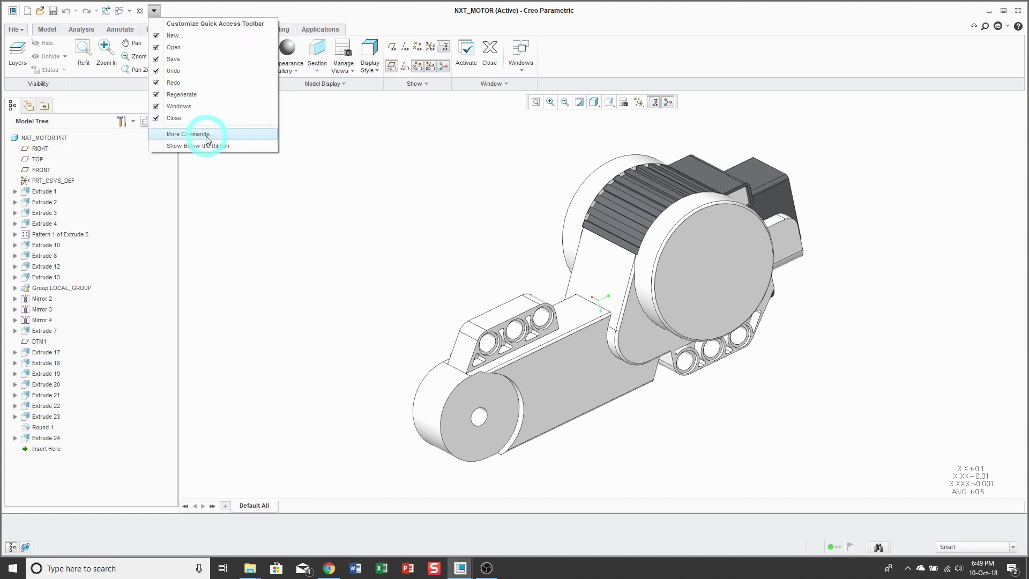
pyautogui.click(204, 139)
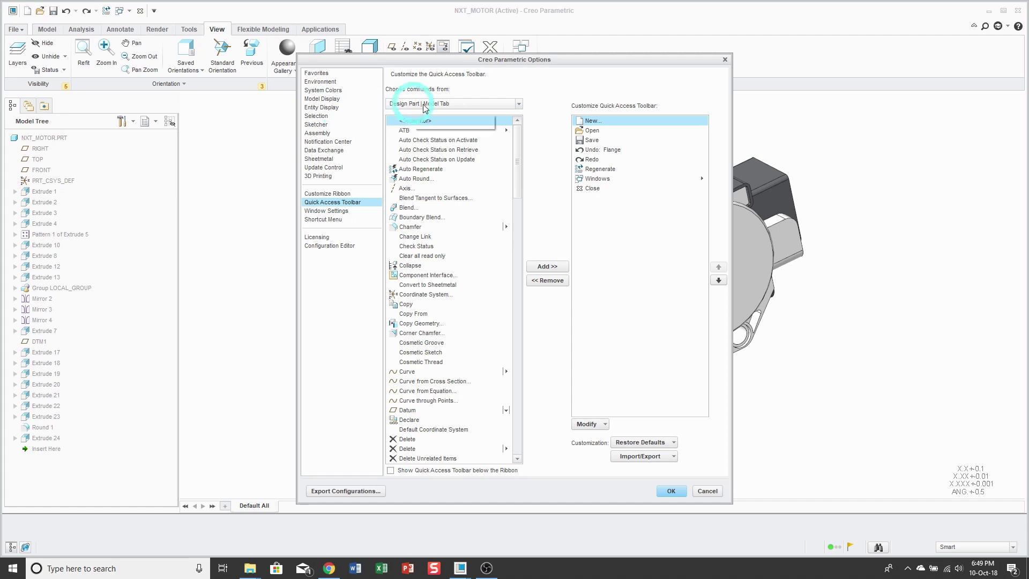
# Add Server management from the Application Menu commands and move it down seven places to follow Close
pyautogui.click(478, 106)
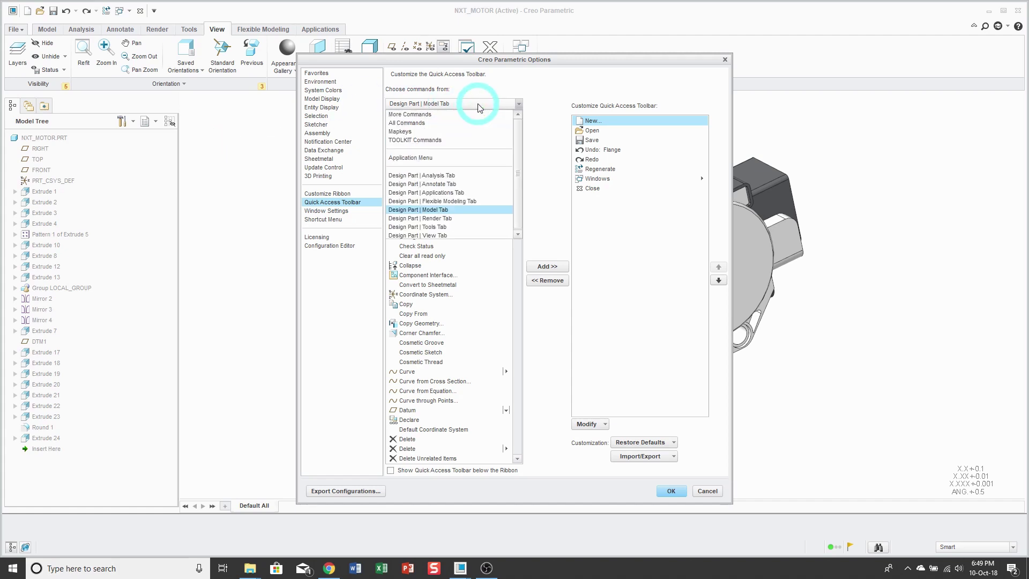
pyautogui.click(429, 158)
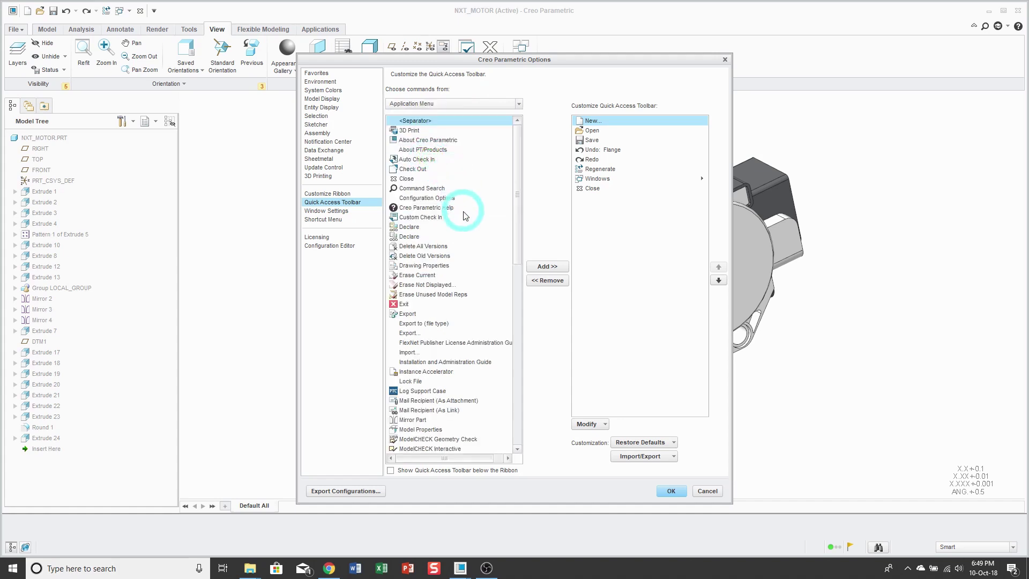
pyautogui.scroll(-15, 465, 216)
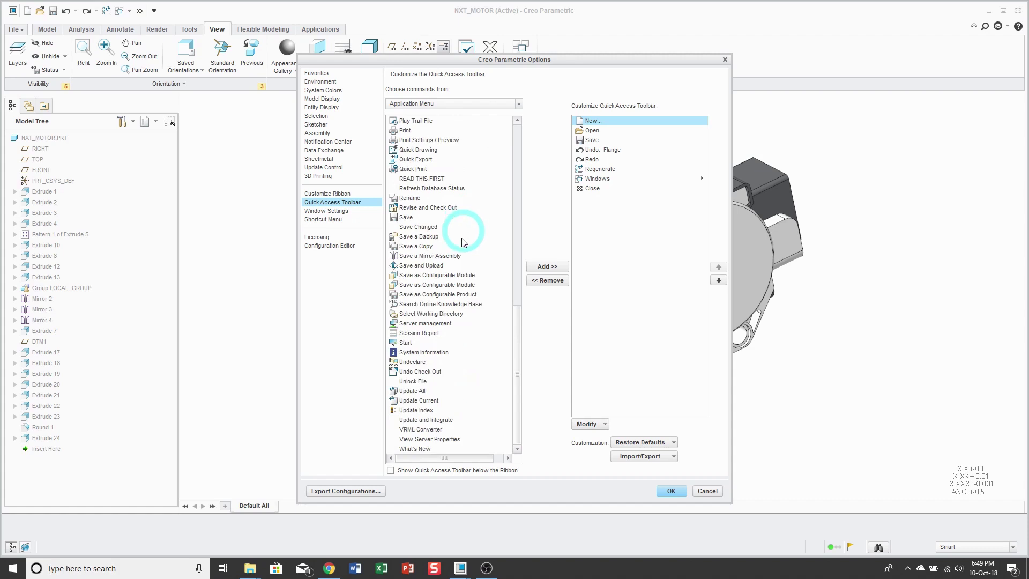
pyautogui.click(437, 323)
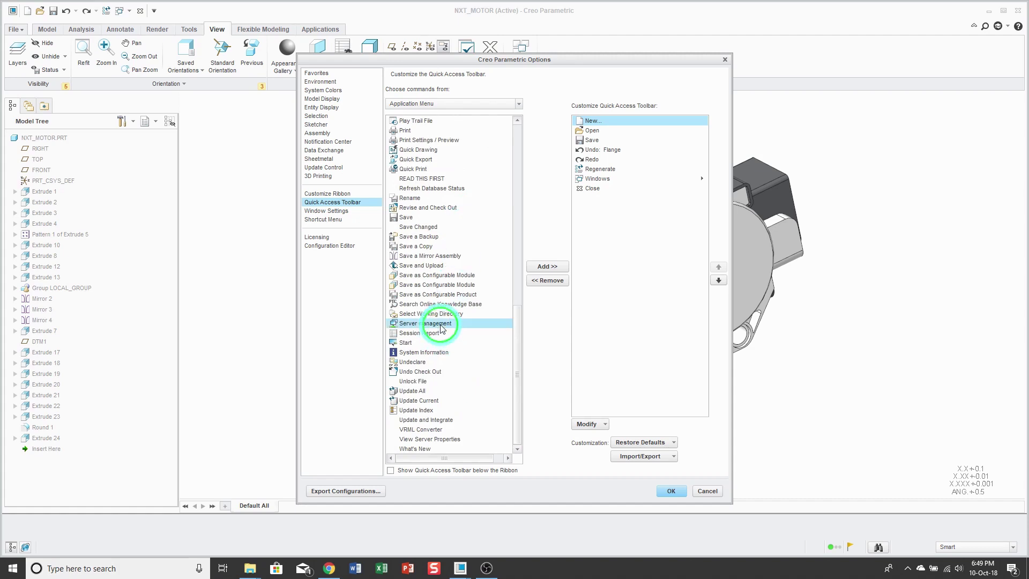
pyautogui.click(548, 266)
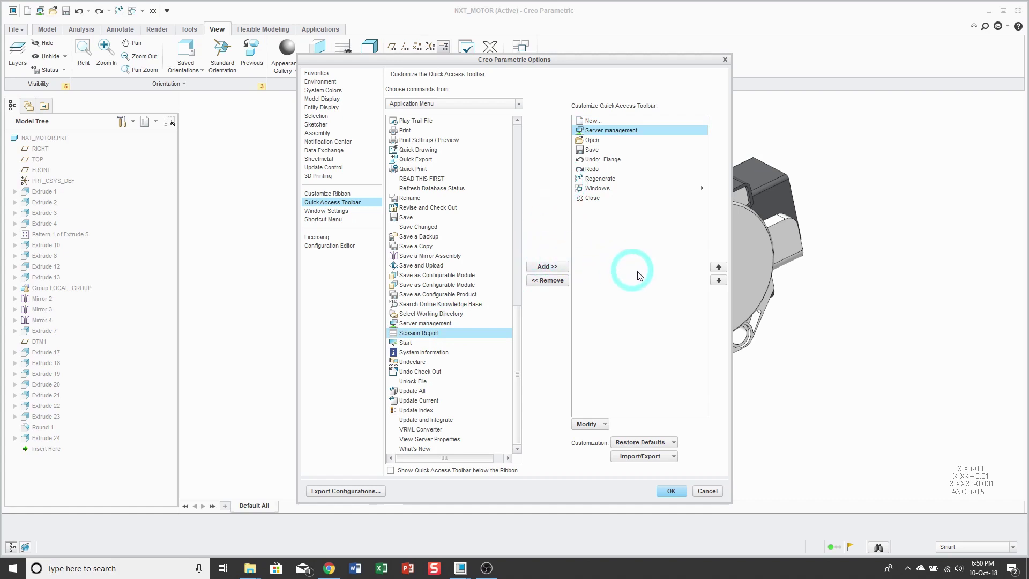
pyautogui.click(719, 281)
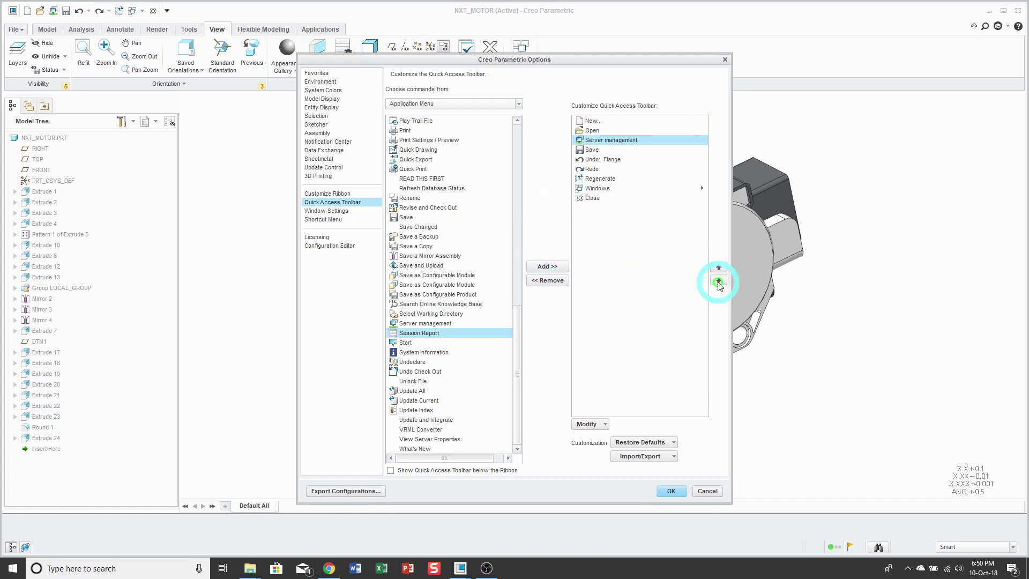
pyautogui.click(719, 281)
pyautogui.click(719, 281)
pyautogui.click(719, 281)
pyautogui.click(719, 281)
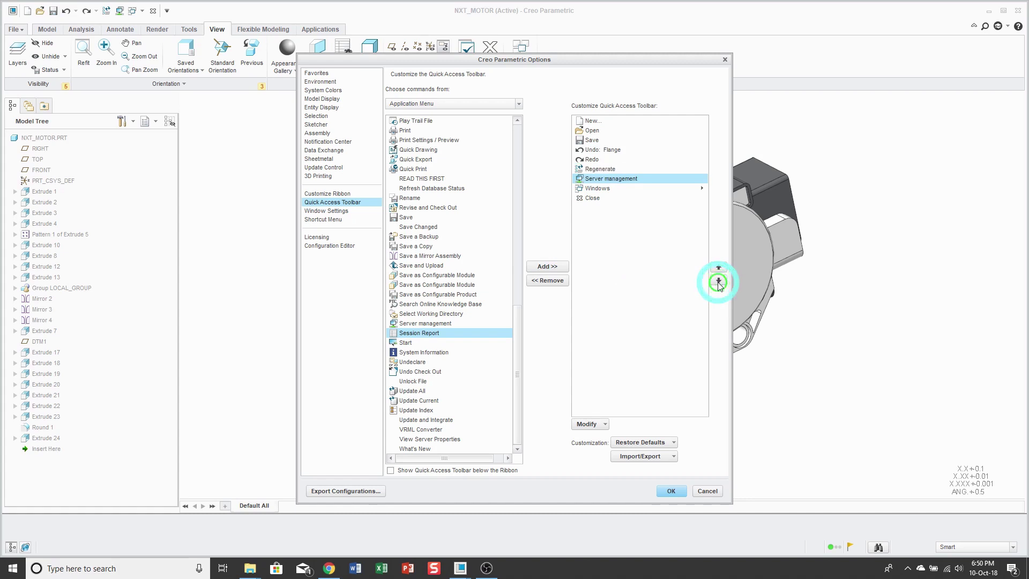
pyautogui.click(719, 281)
pyautogui.click(719, 280)
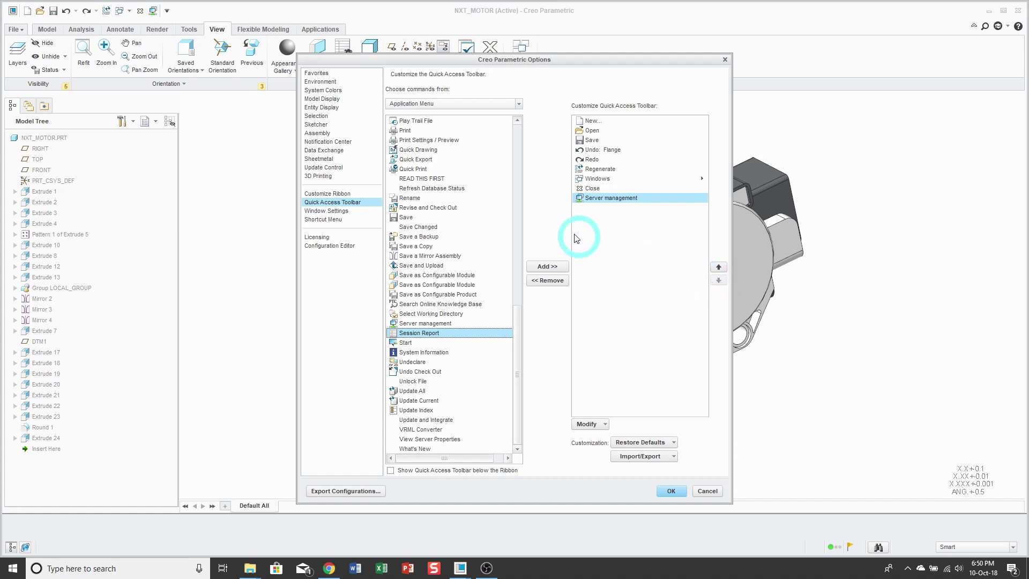
# Add Erase Not Displayed... and move it up one place, just ahead of Server management
pyautogui.scroll(6, 465, 209)
pyautogui.scroll(6, 464, 209)
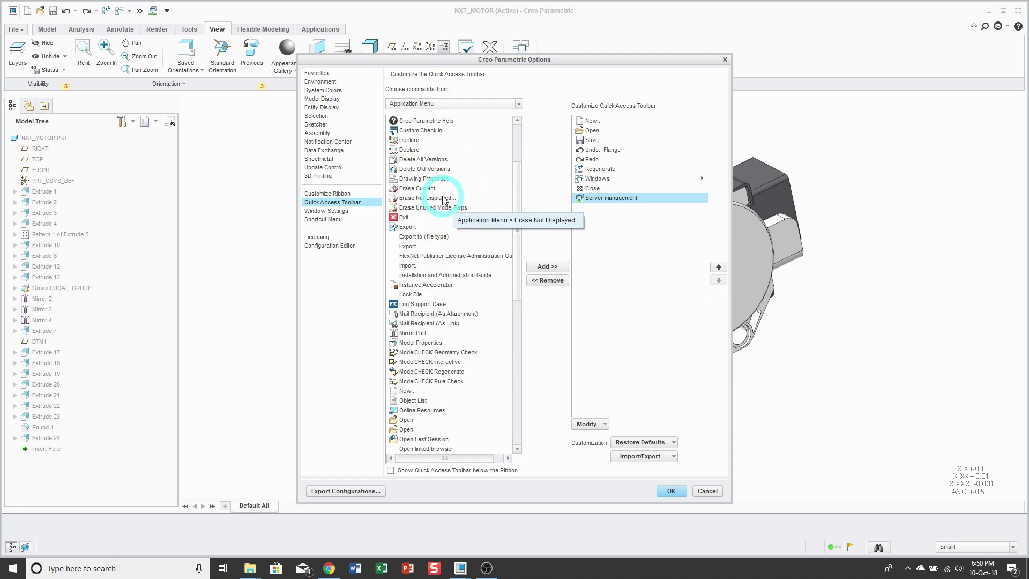
pyautogui.click(443, 198)
pyautogui.click(548, 267)
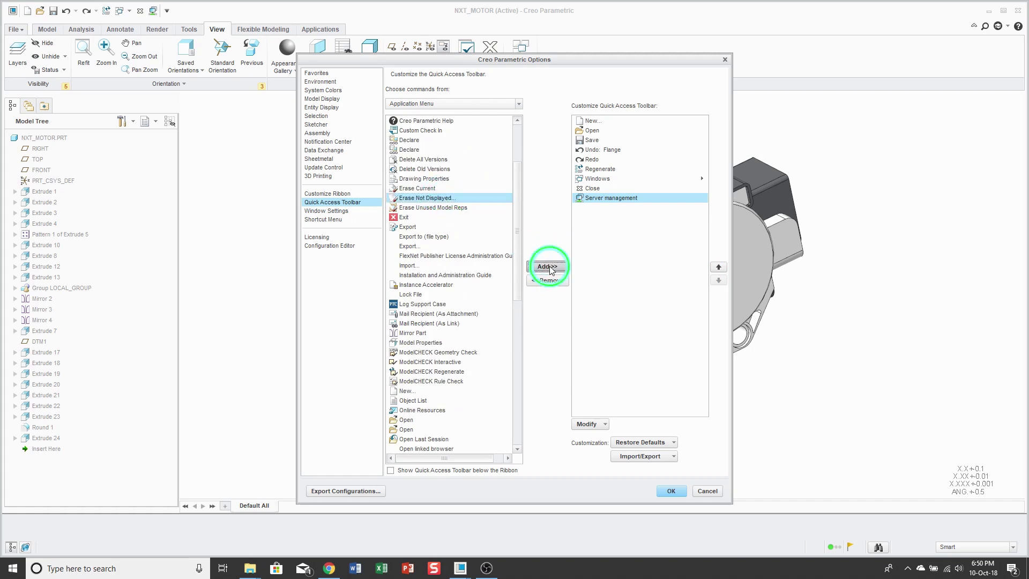
pyautogui.click(719, 266)
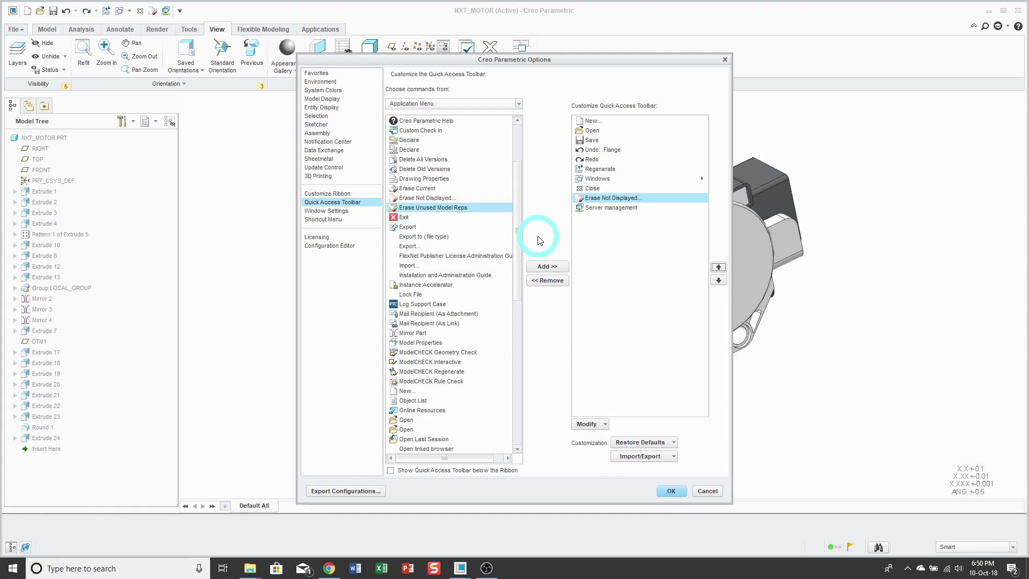
# Add Model Properties and move it below Server management as the last command
pyautogui.click(434, 345)
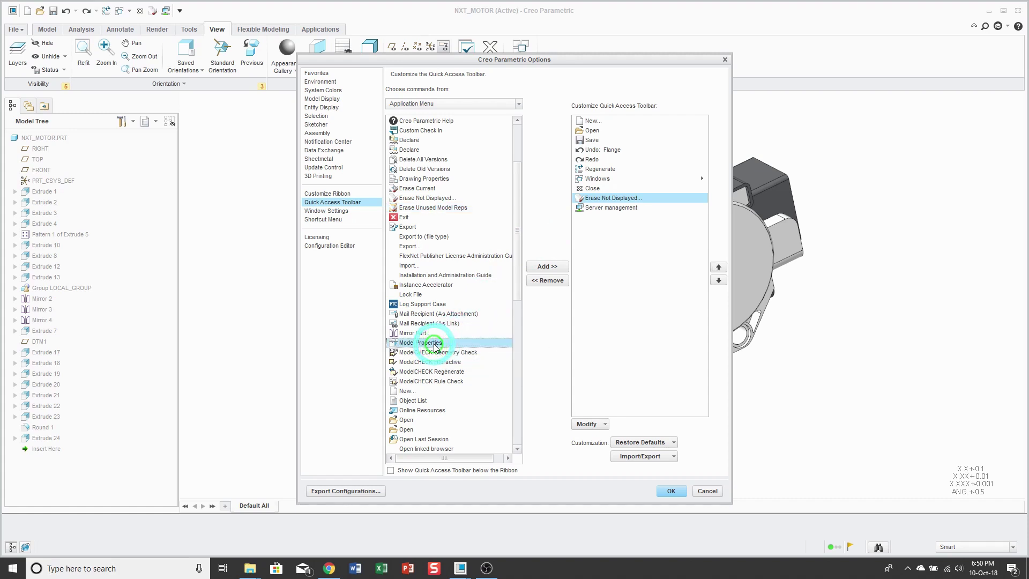
pyautogui.click(545, 266)
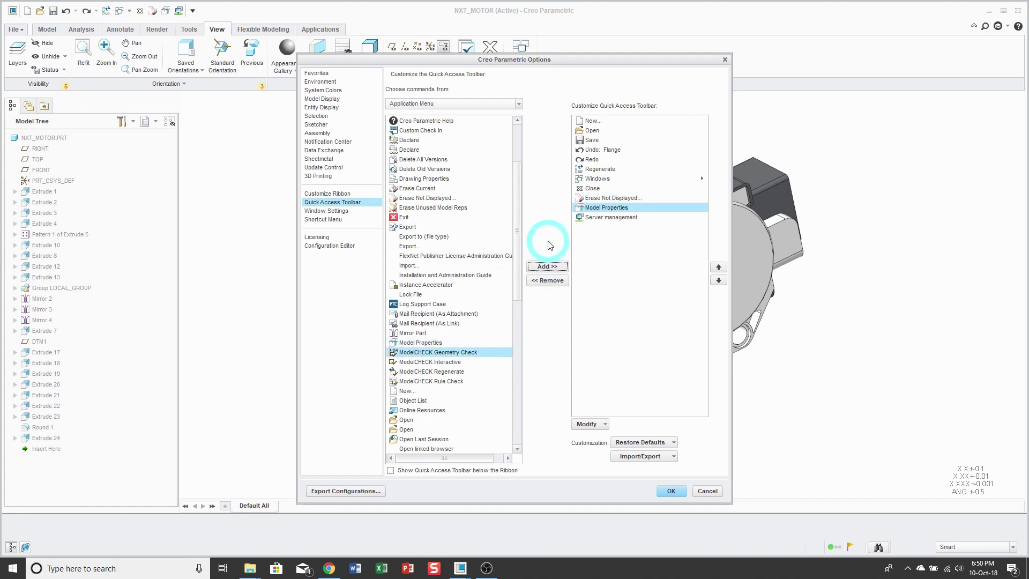
pyautogui.click(719, 280)
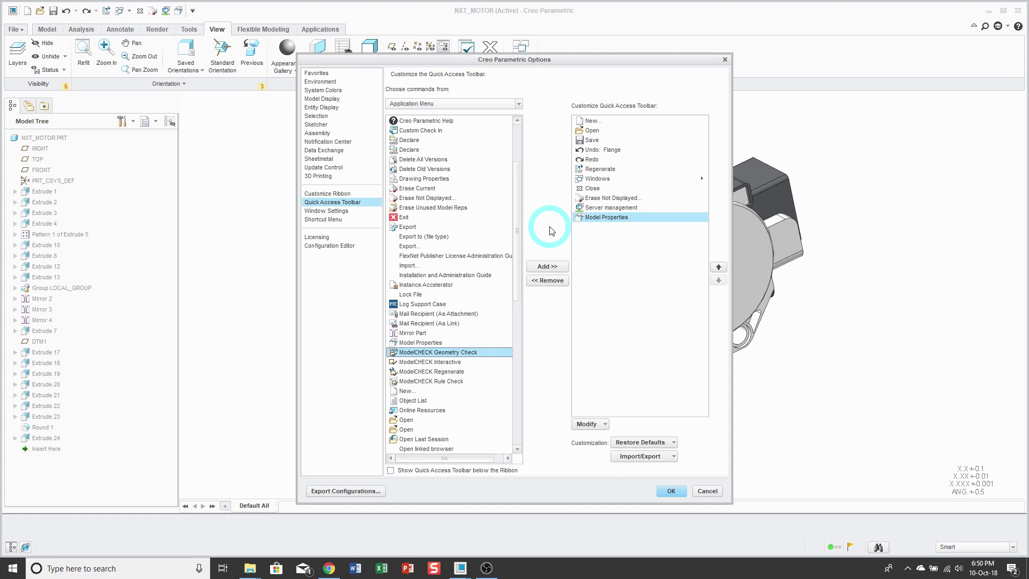
pyautogui.click(487, 104)
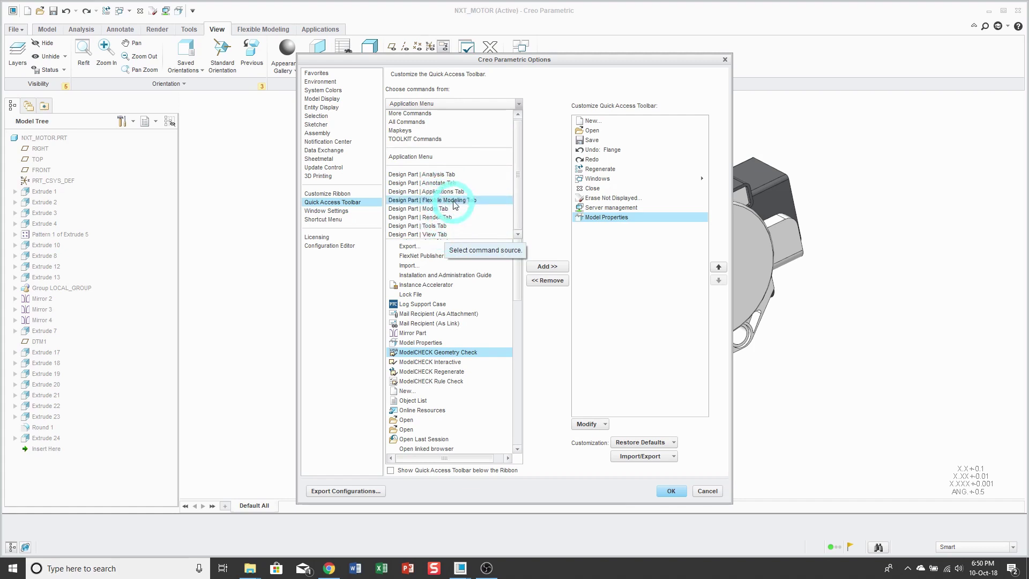
# Switch the command source to All Commands and add Layers… to the toolbar list
pyautogui.click(423, 127)
pyautogui.scroll(-3, 496, 194)
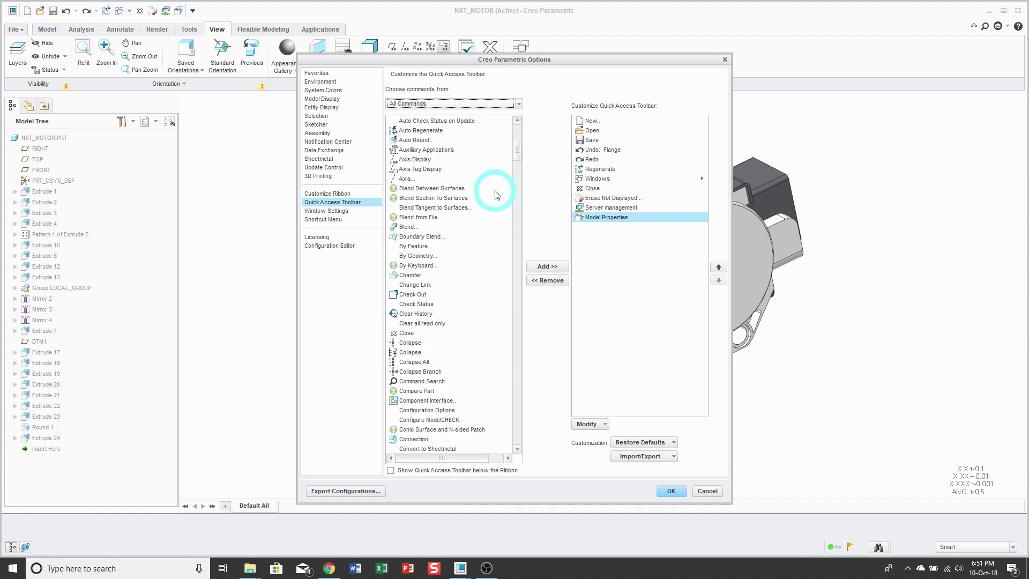
pyautogui.scroll(-15, 496, 194)
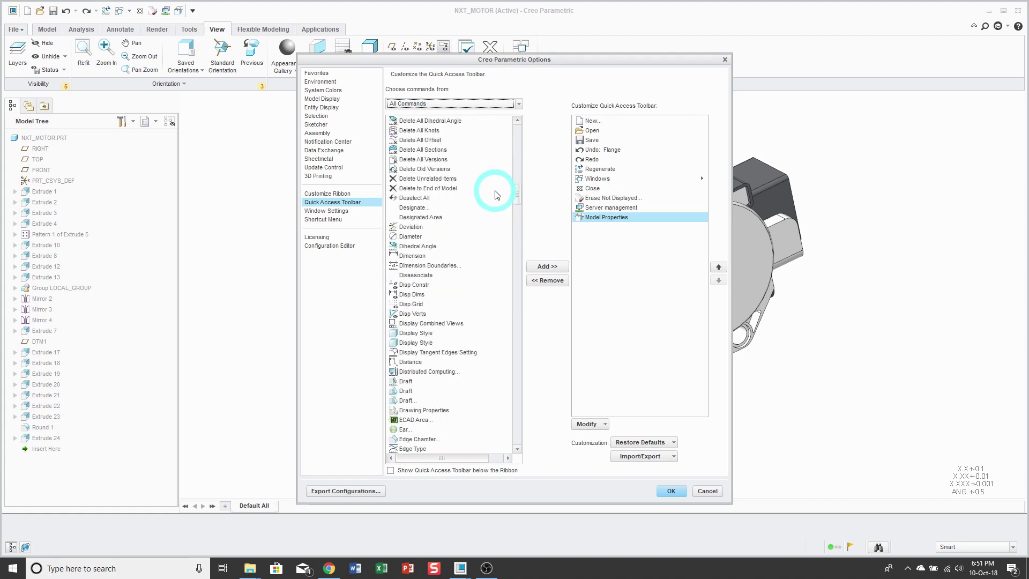
pyautogui.scroll(-15, 496, 194)
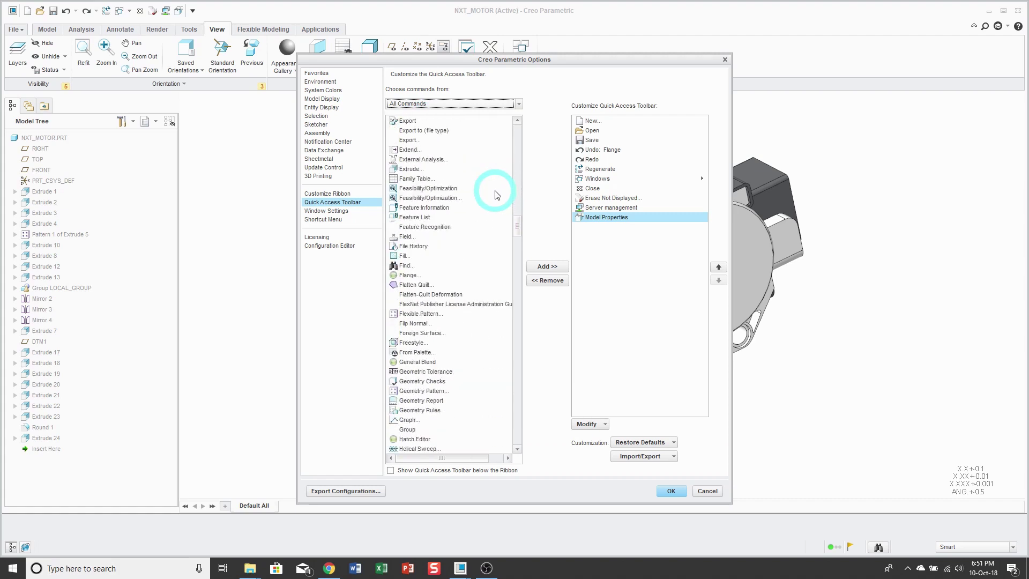
pyautogui.scroll(-5, 496, 194)
pyautogui.scroll(-6, 496, 194)
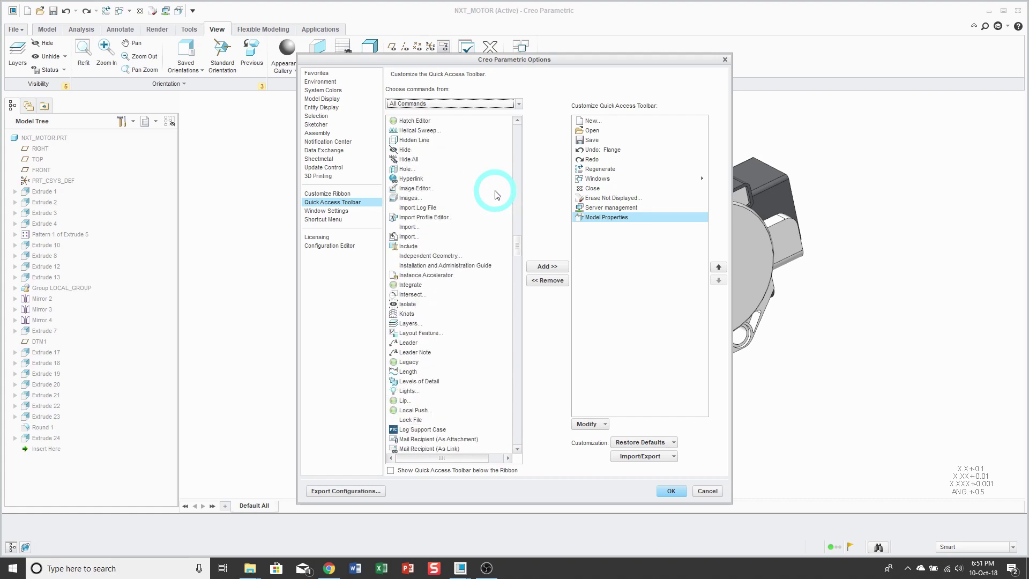
pyautogui.click(424, 324)
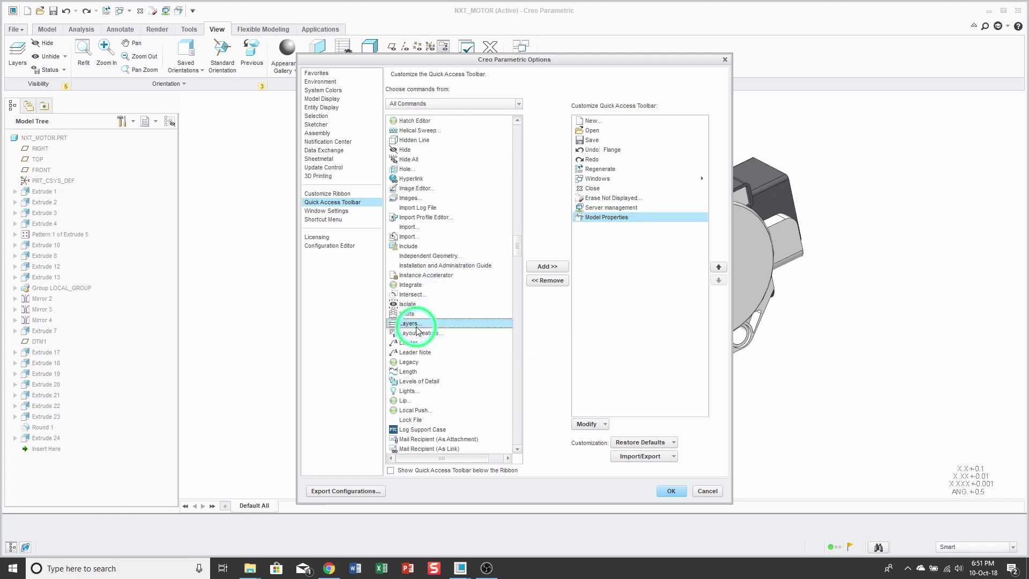
pyautogui.click(547, 266)
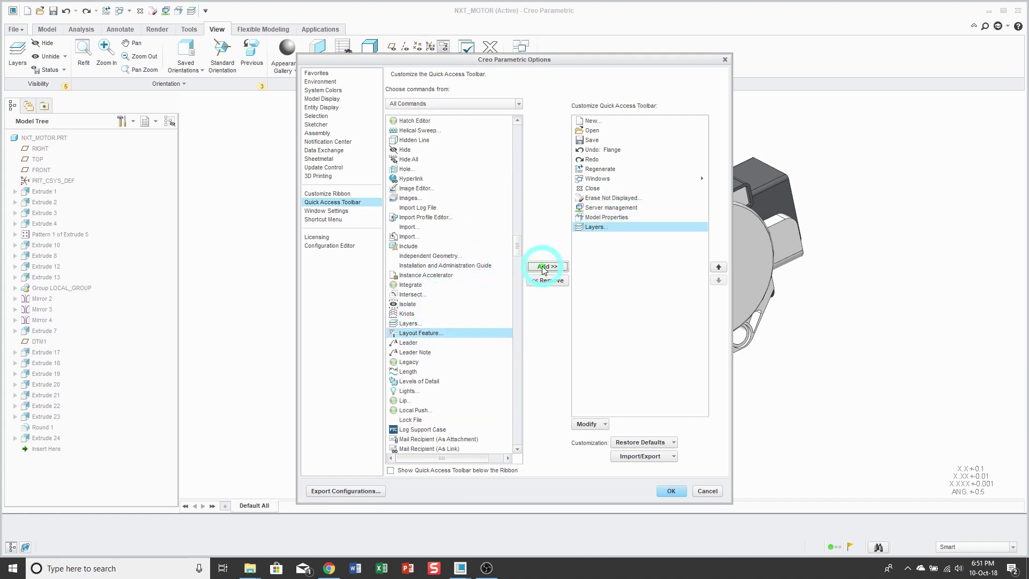
# Reposition Layers so it ends up last, directly after Model Properties
pyautogui.click(719, 267)
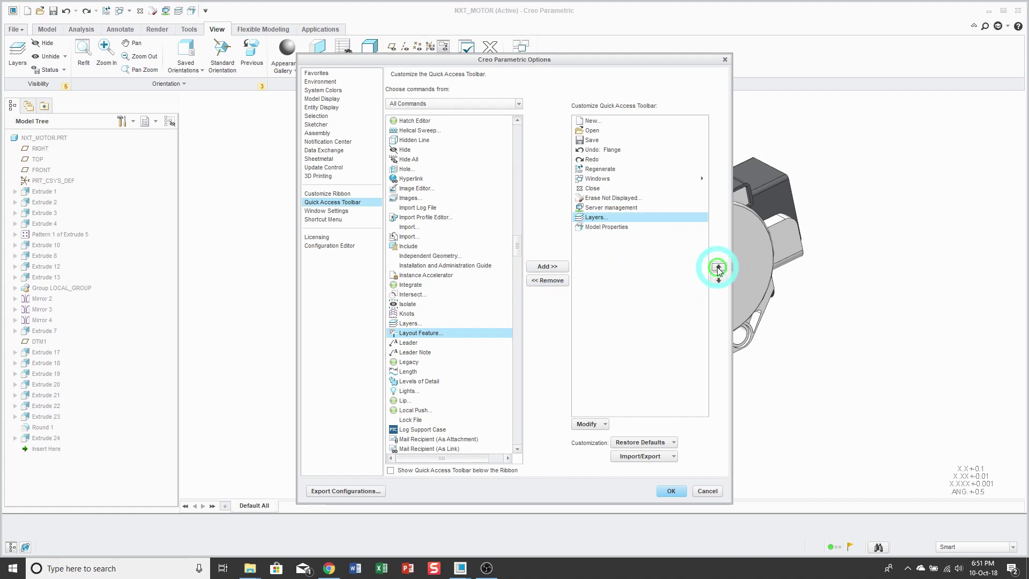
pyautogui.click(719, 267)
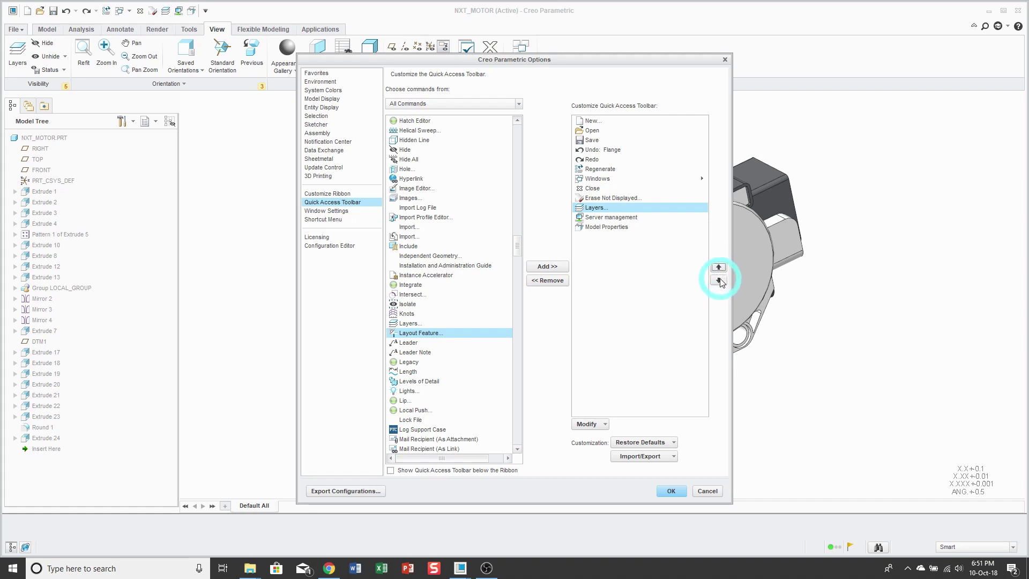
pyautogui.click(719, 279)
pyautogui.click(718, 280)
pyautogui.scroll(-7, 437, 292)
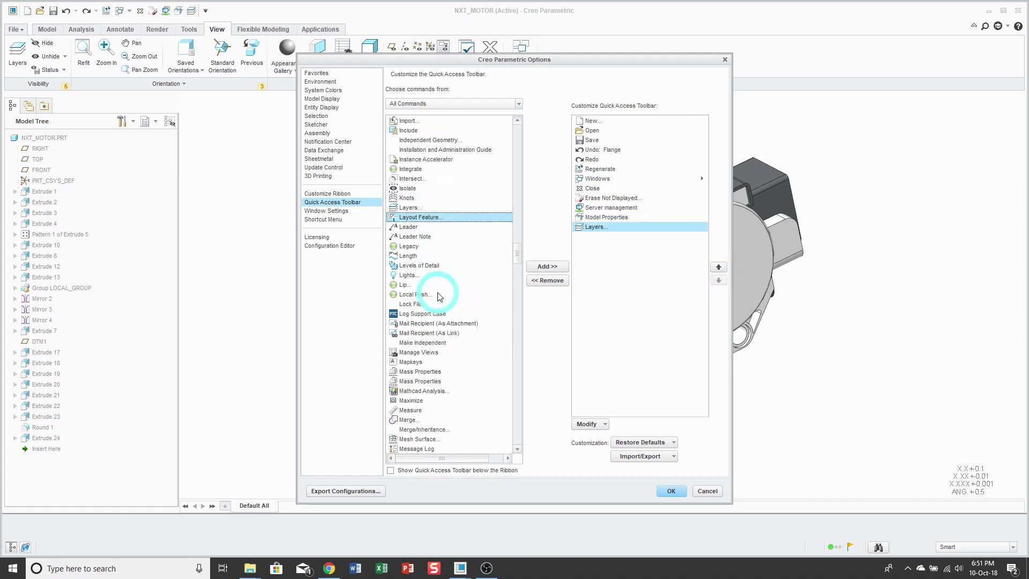
pyautogui.scroll(-12, 438, 297)
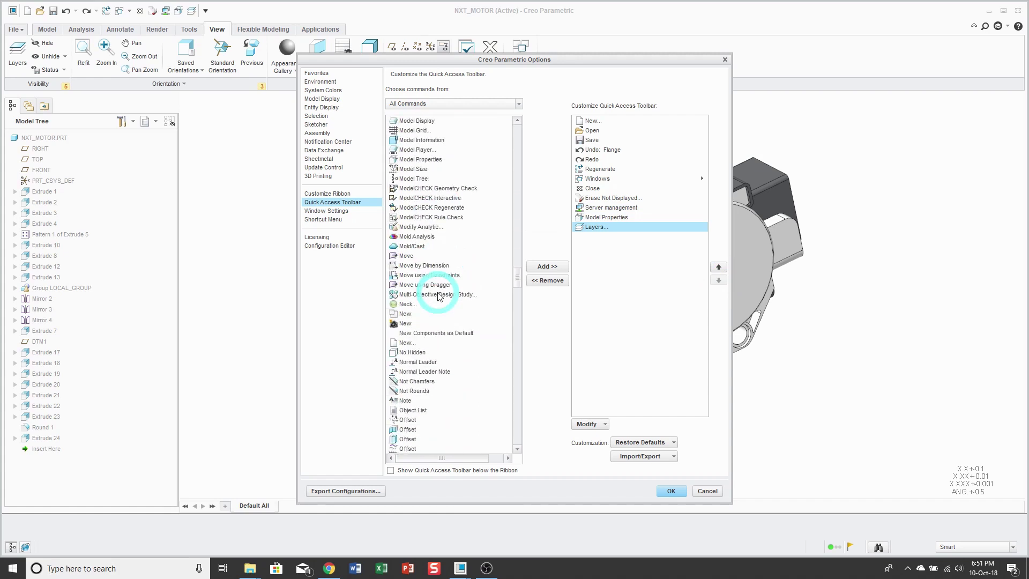
pyautogui.scroll(-8, 439, 297)
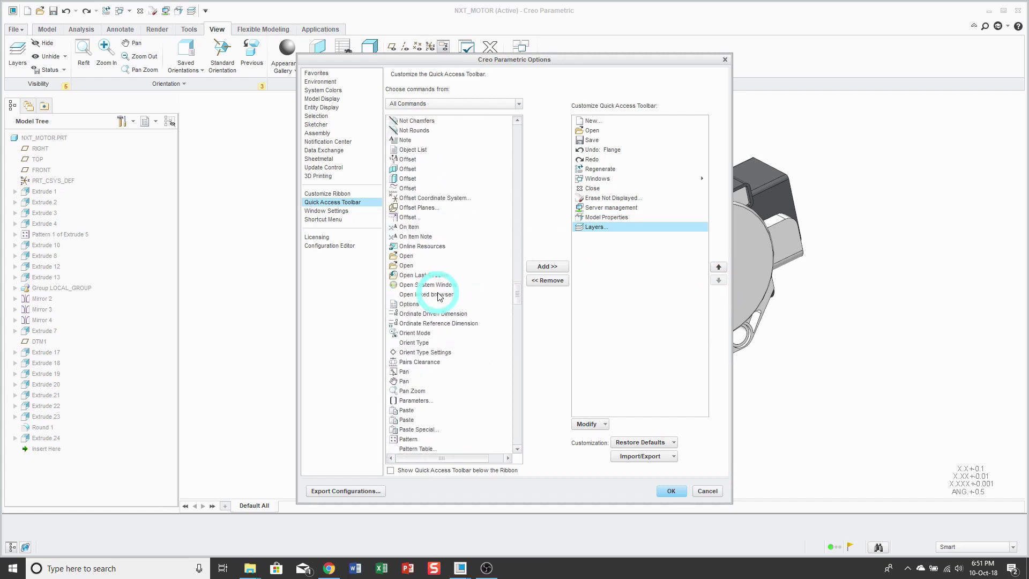
# Add Parameters… and then Relations… from All Commands, both following Layers
pyautogui.click(421, 372)
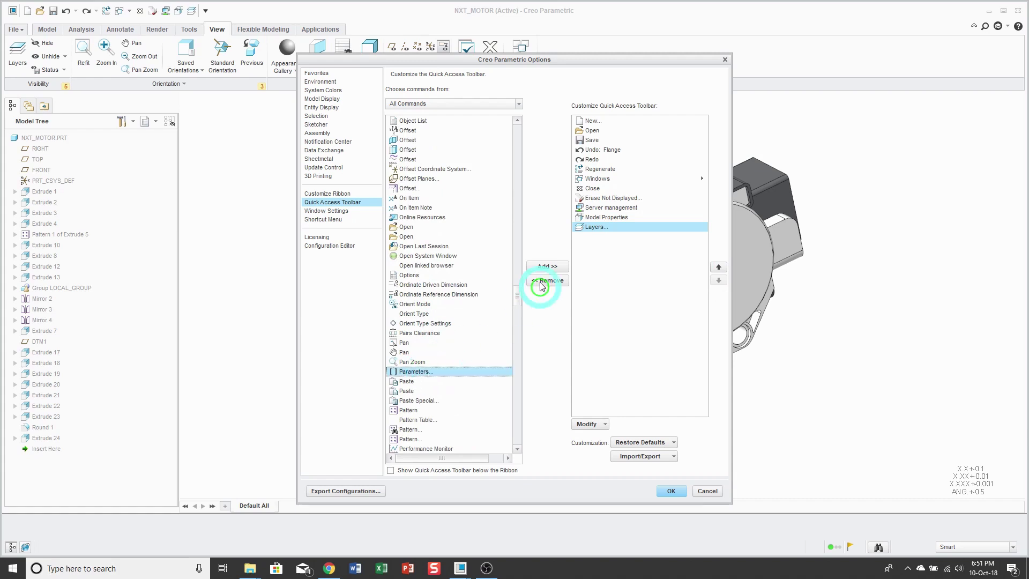
pyautogui.click(547, 268)
pyautogui.scroll(-3, 490, 303)
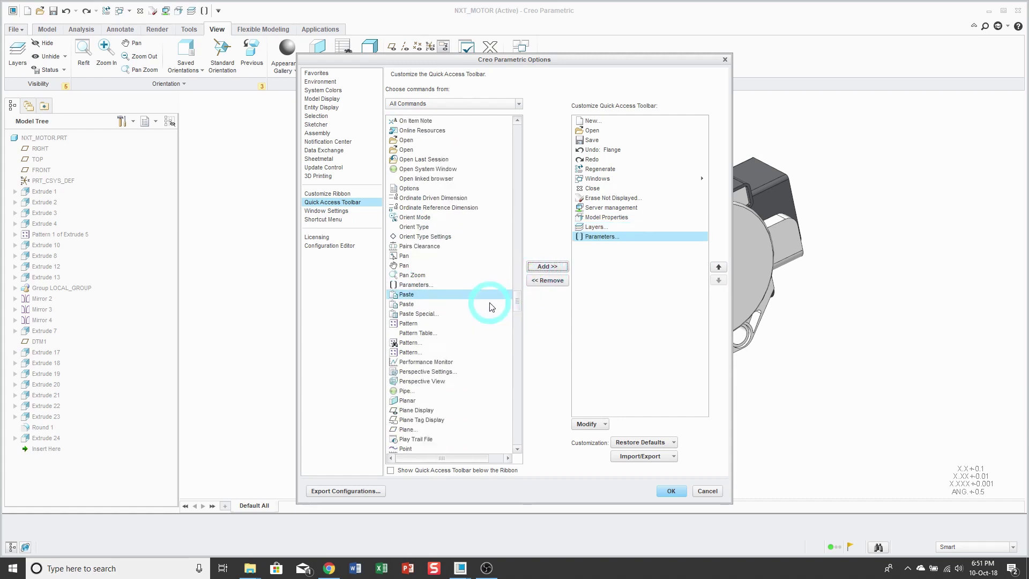
pyautogui.scroll(-9, 489, 307)
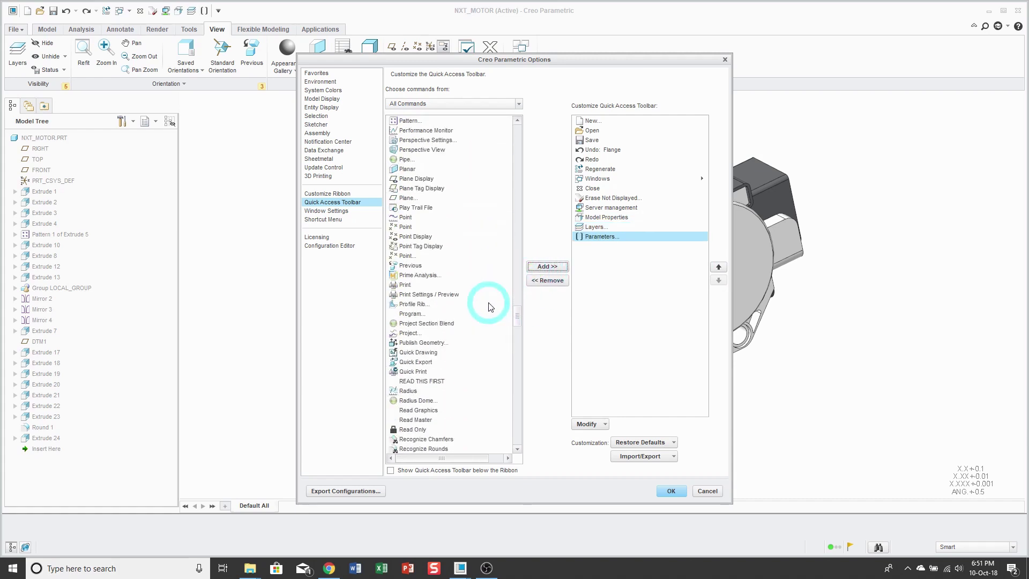
pyautogui.scroll(-4, 488, 307)
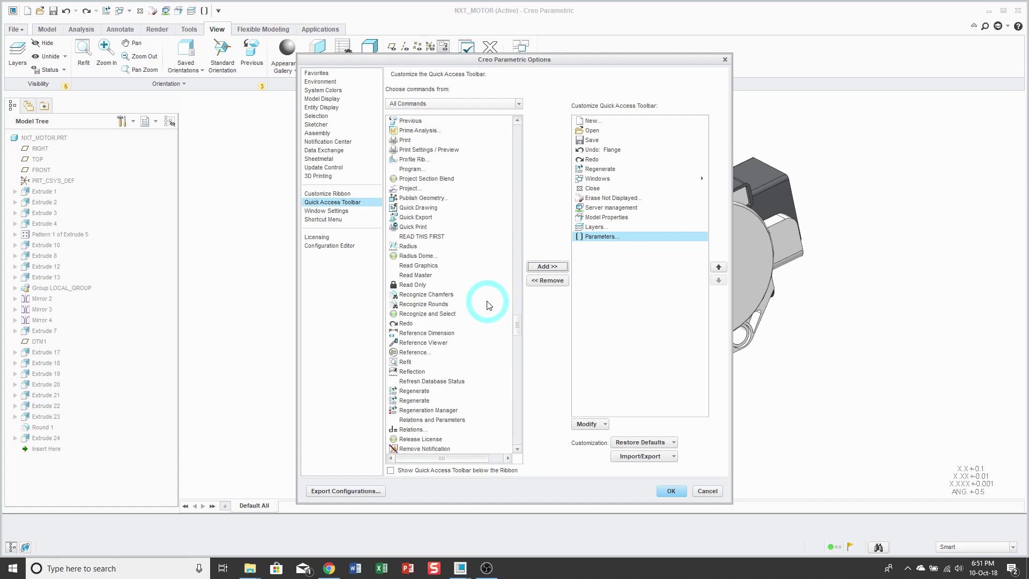
pyautogui.scroll(-1, 462, 329)
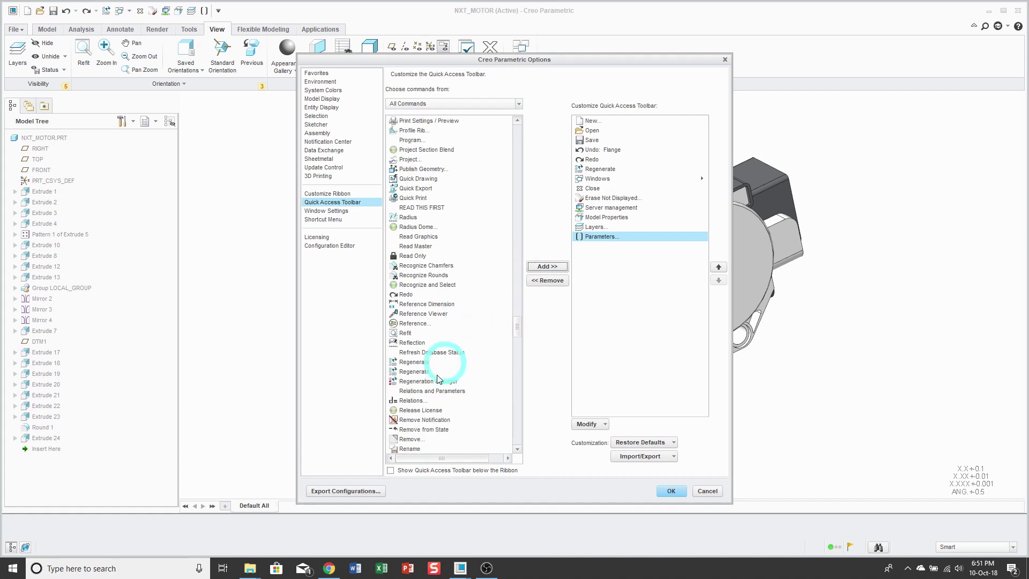
pyautogui.click(414, 402)
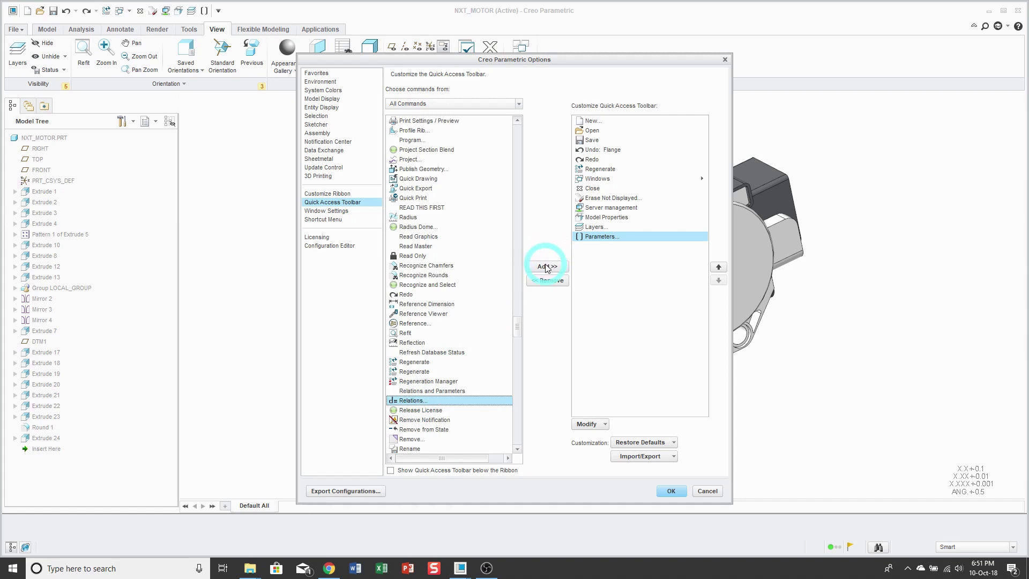
pyautogui.click(547, 266)
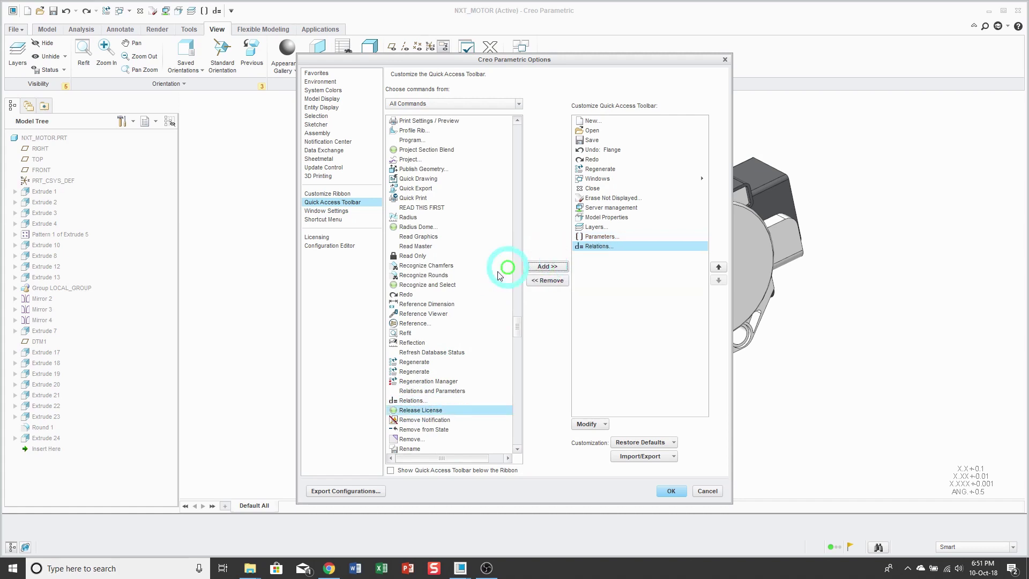
pyautogui.scroll(3, 443, 301)
pyautogui.scroll(6, 443, 302)
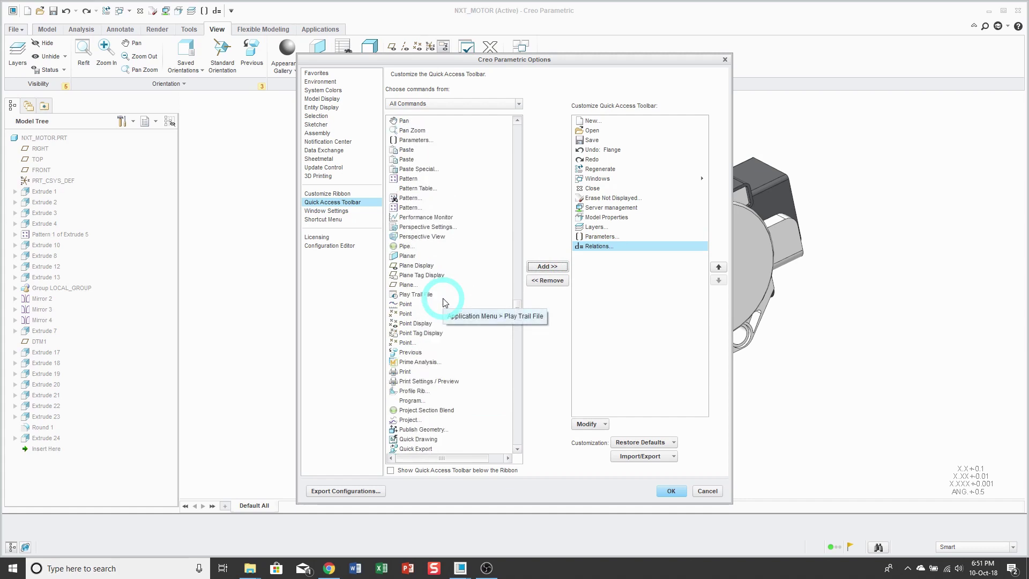
pyautogui.scroll(4, 443, 302)
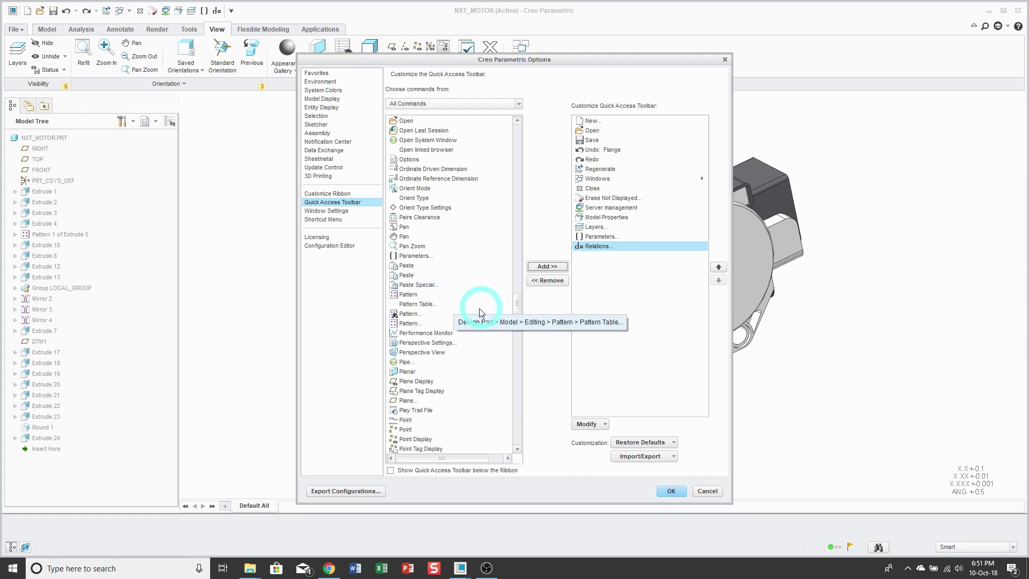
pyautogui.scroll(-2, 467, 332)
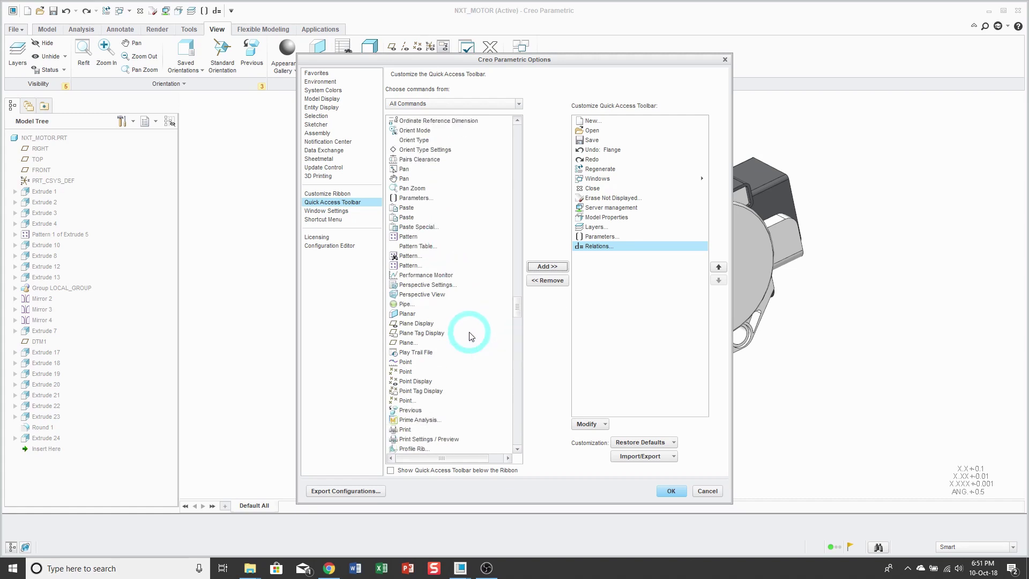
pyautogui.scroll(-1, 471, 336)
pyautogui.scroll(-2, 471, 336)
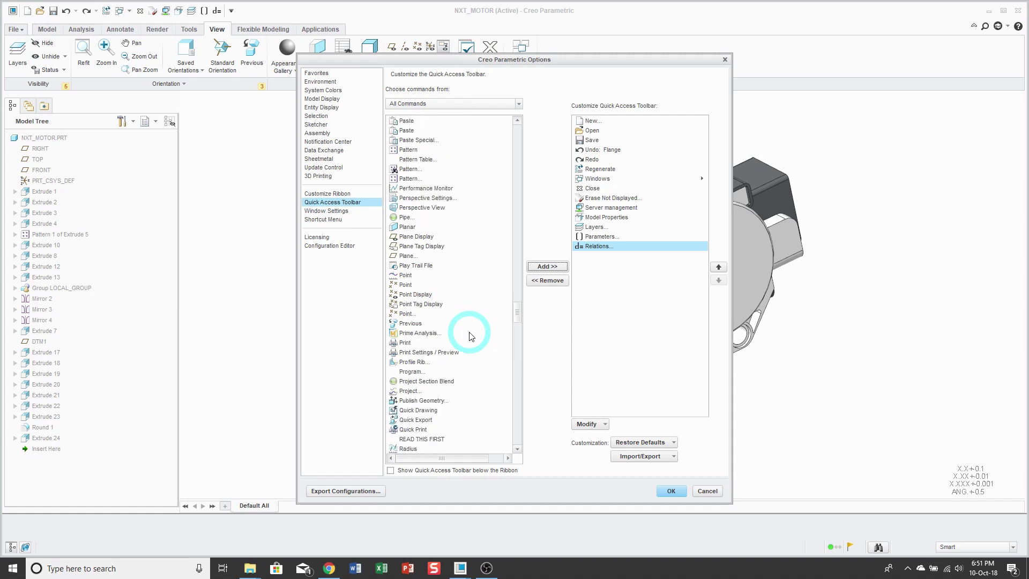
# Add Publish Geometry and then Measure from All Commands, following Relations
pyautogui.click(424, 401)
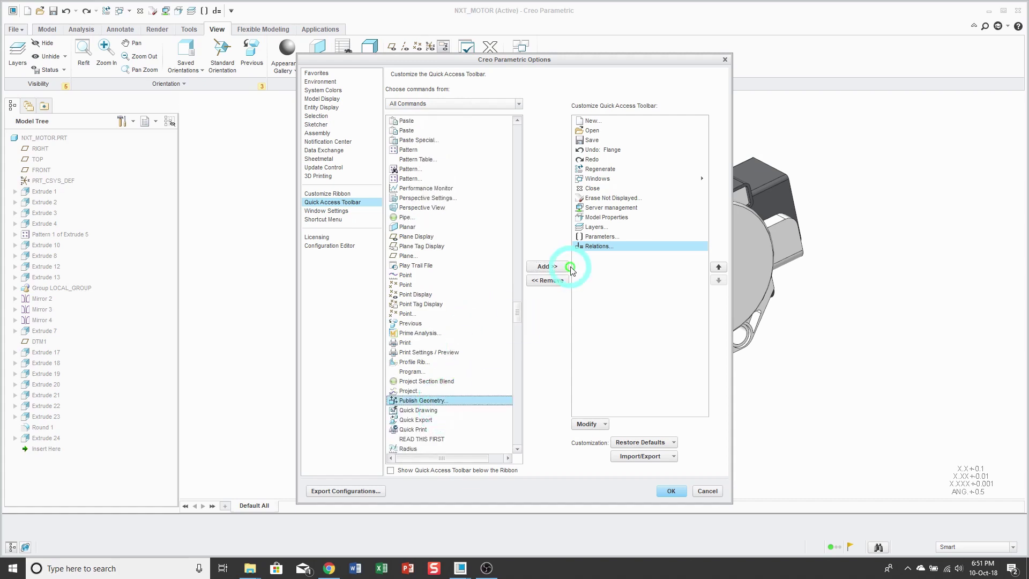
pyautogui.click(547, 266)
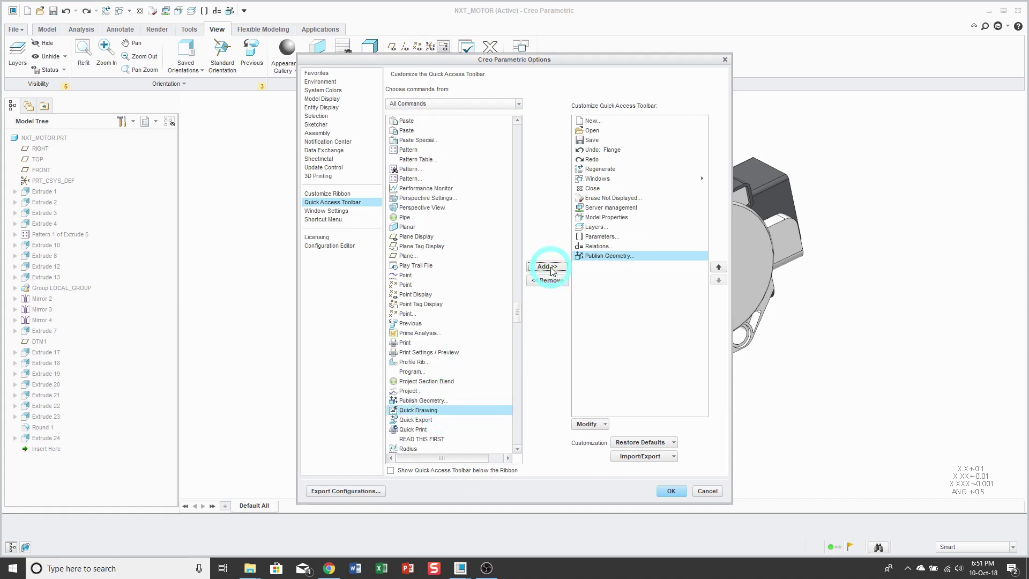
pyautogui.scroll(11, 470, 267)
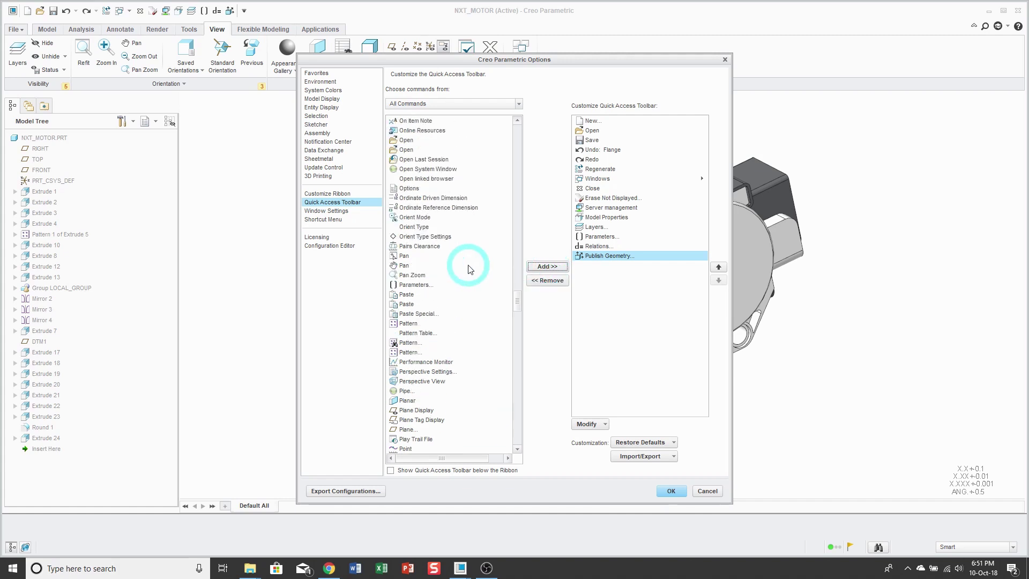
pyautogui.scroll(9, 470, 268)
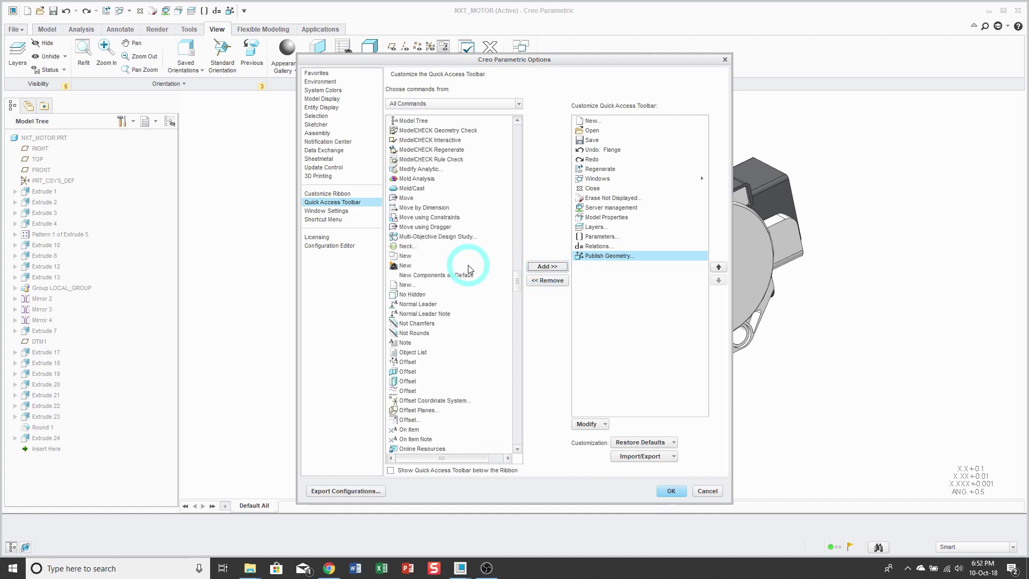
pyautogui.scroll(4, 469, 268)
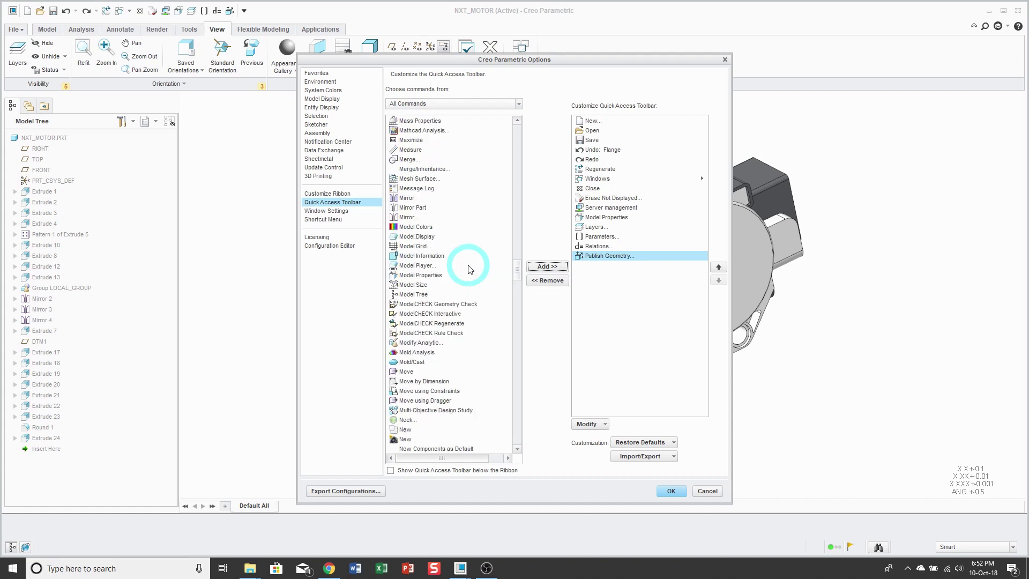
pyautogui.click(411, 178)
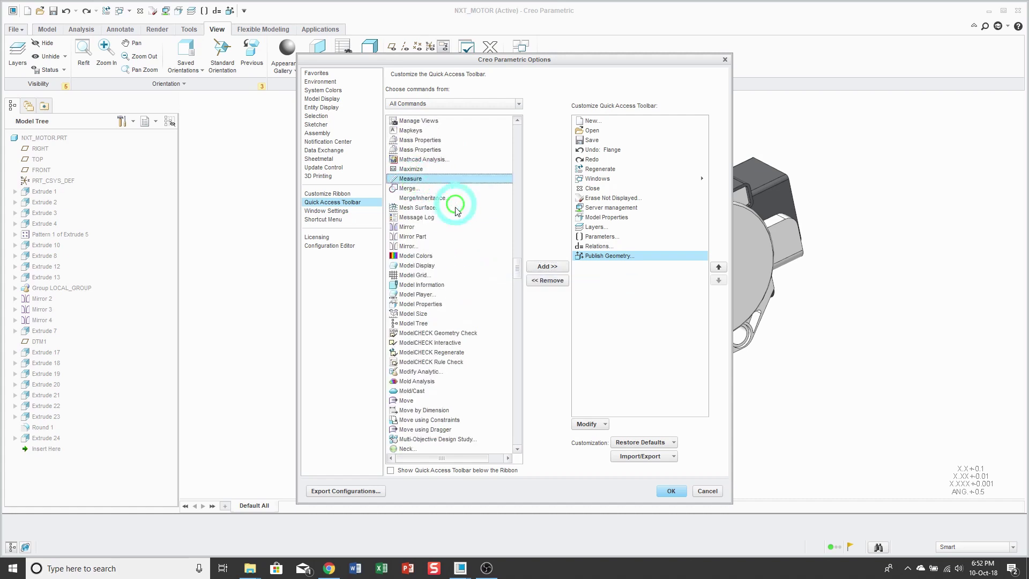
pyautogui.click(554, 272)
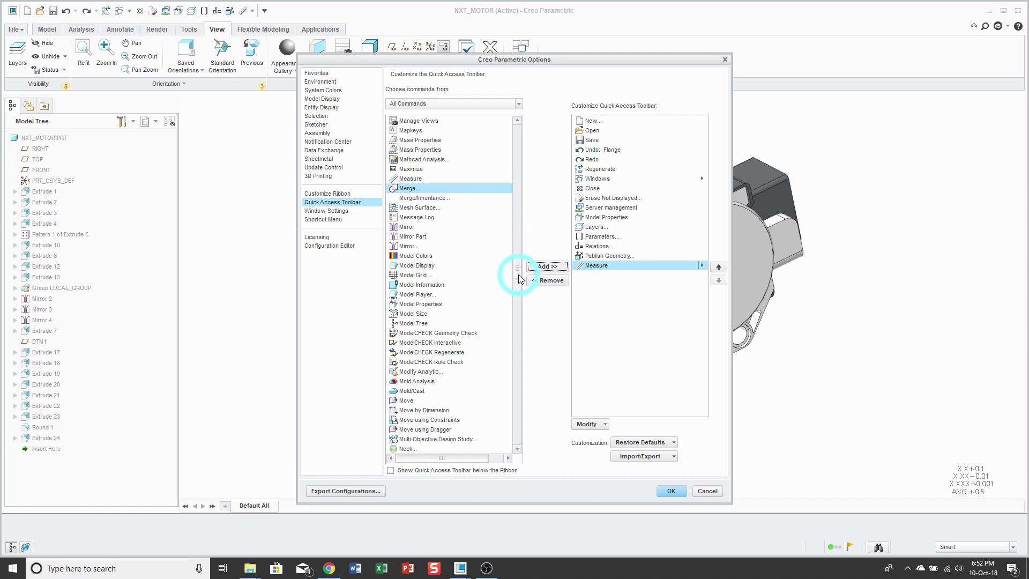
# Add a <Separator> and move it up four places to sit just below Server management
pyautogui.moveTo(524, 268); pyautogui.dragTo(527, 130)
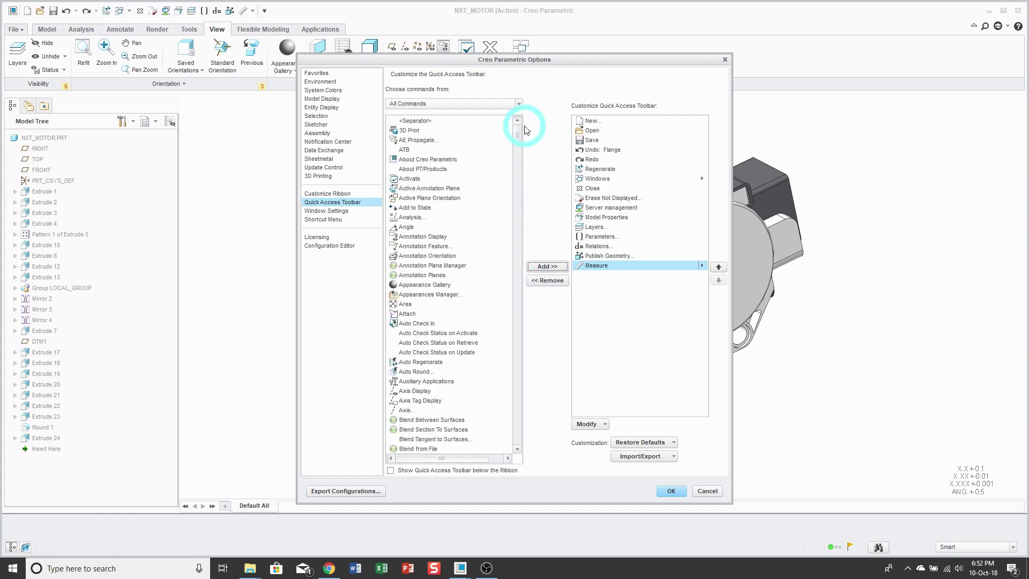
pyautogui.click(418, 120)
pyautogui.click(548, 267)
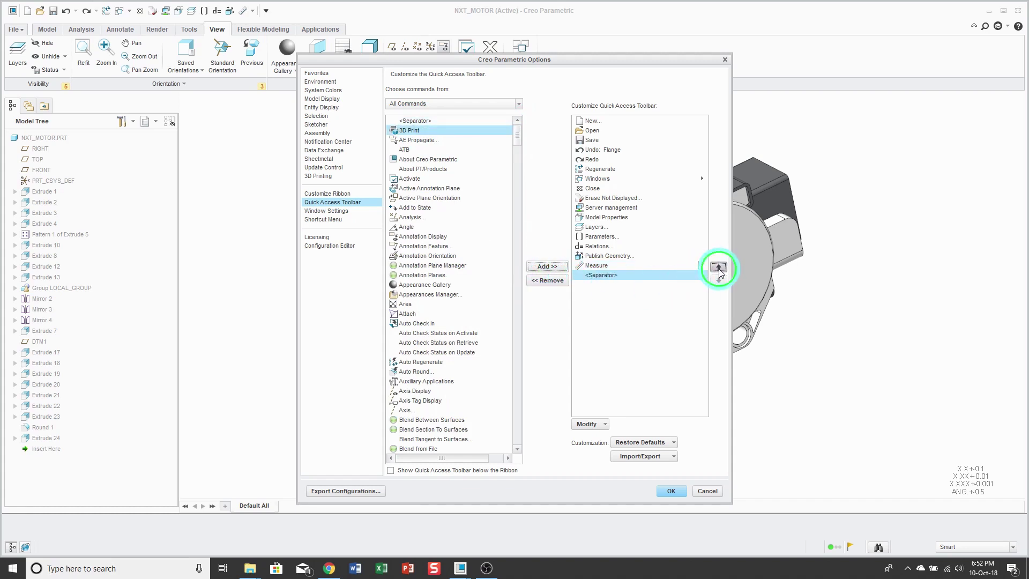
pyautogui.click(719, 267)
pyautogui.click(719, 267)
pyautogui.click(718, 267)
pyautogui.click(718, 267)
pyautogui.click(719, 267)
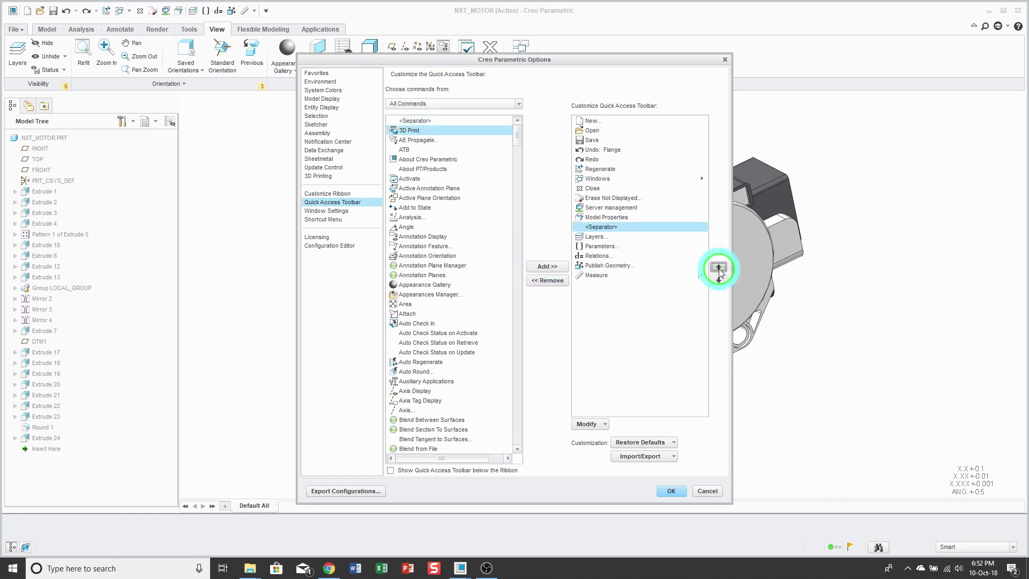
pyautogui.click(719, 267)
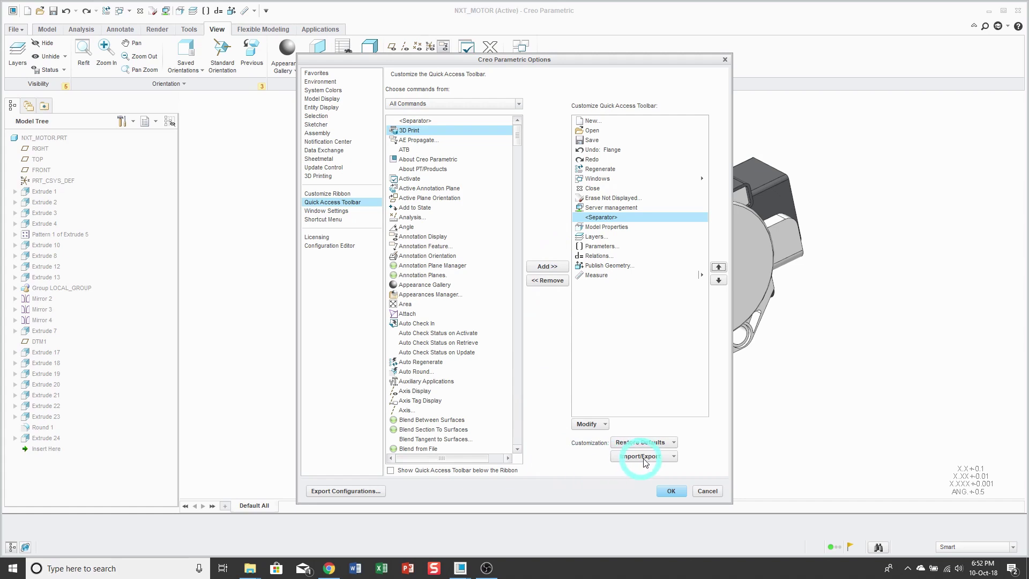
# Check the Import/Export customization options, then dismiss them
pyautogui.click(663, 456)
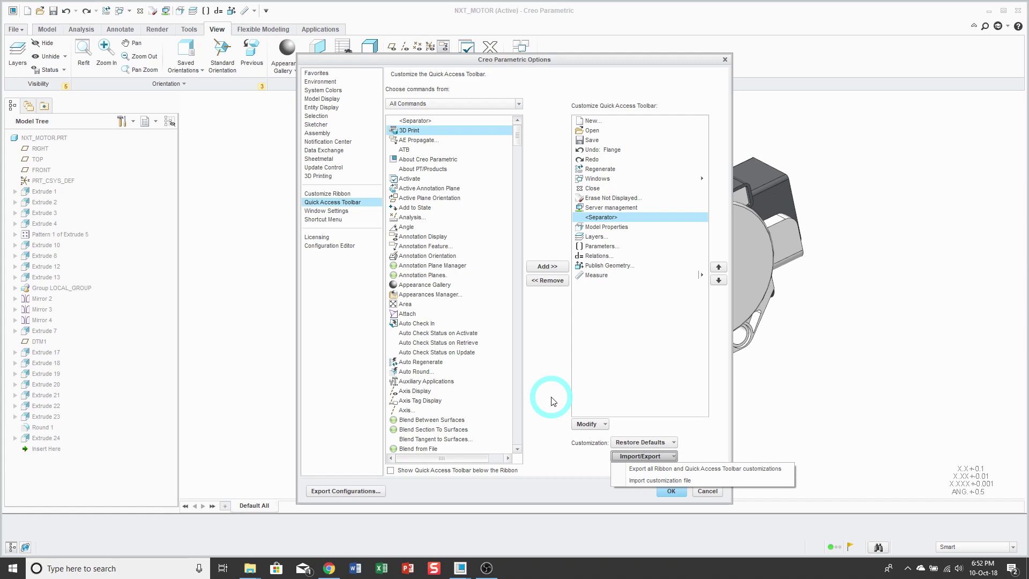
pyautogui.click(566, 471)
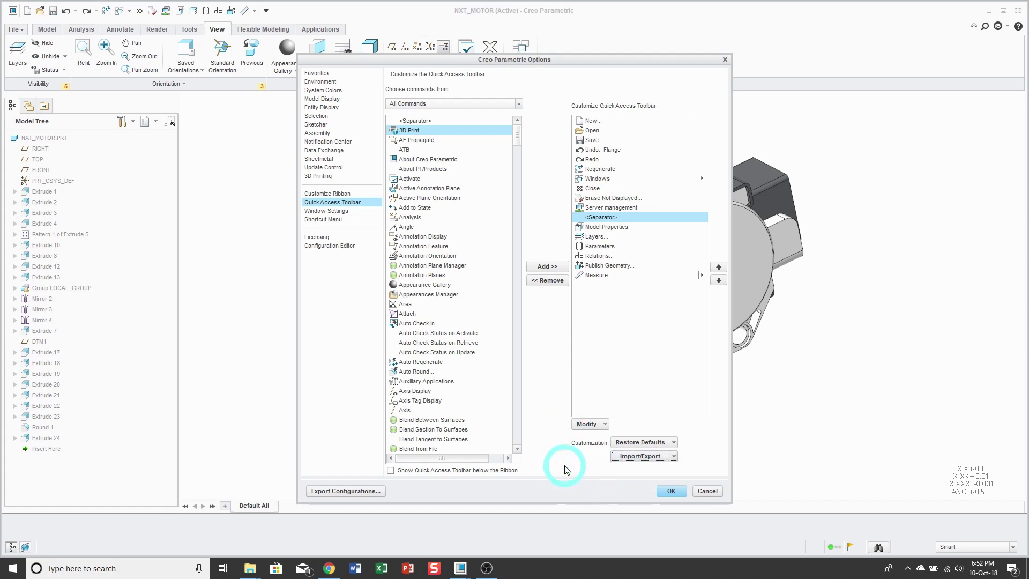
pyautogui.click(670, 491)
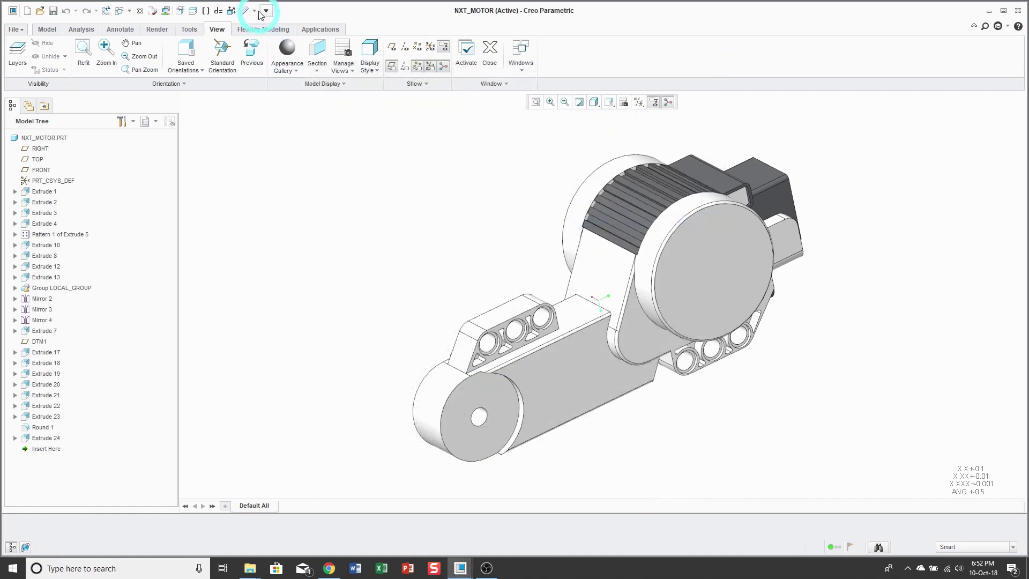
pyautogui.click(268, 172)
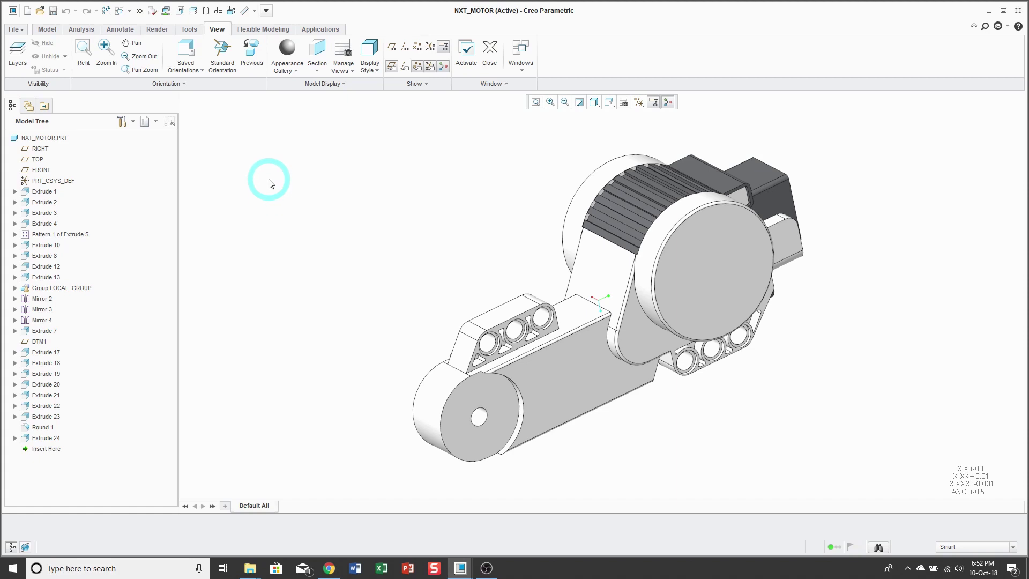
# Switch to the FTC-ROBOT.ASM and SMT.PRT windows, then close the SMT and NXT_MOTOR windows
pyautogui.click(129, 12)
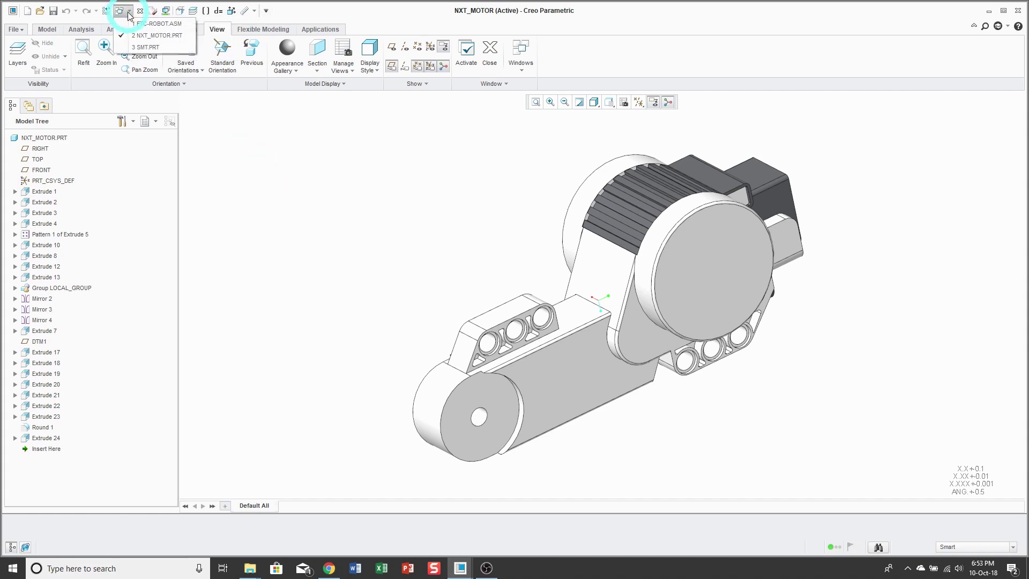
pyautogui.click(148, 23)
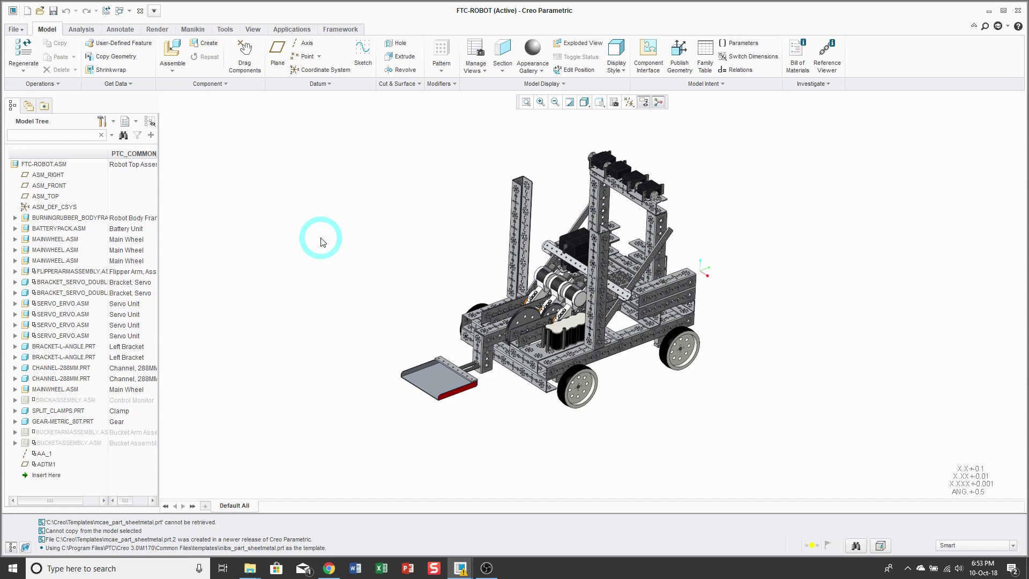
pyautogui.click(129, 11)
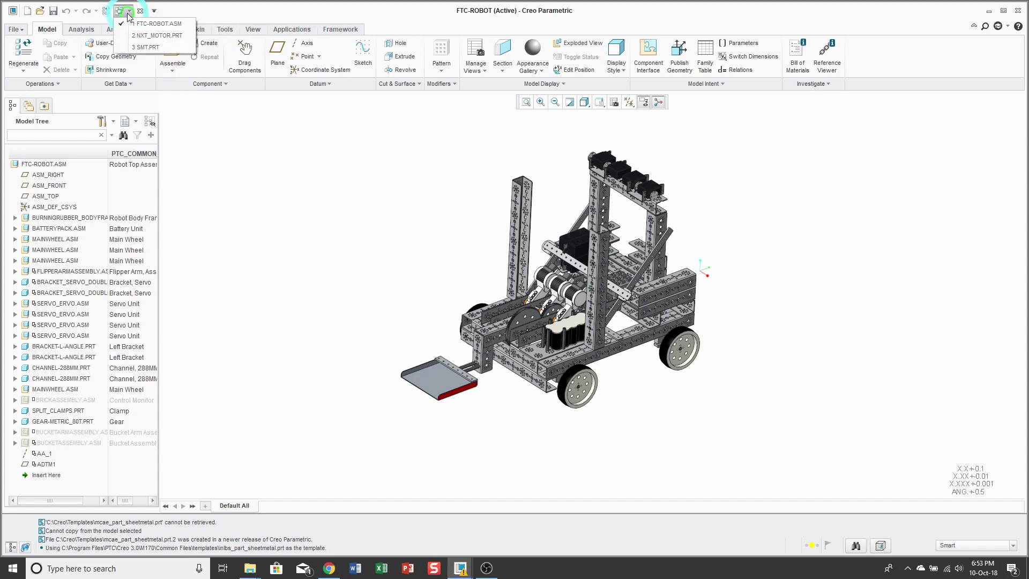
pyautogui.click(146, 47)
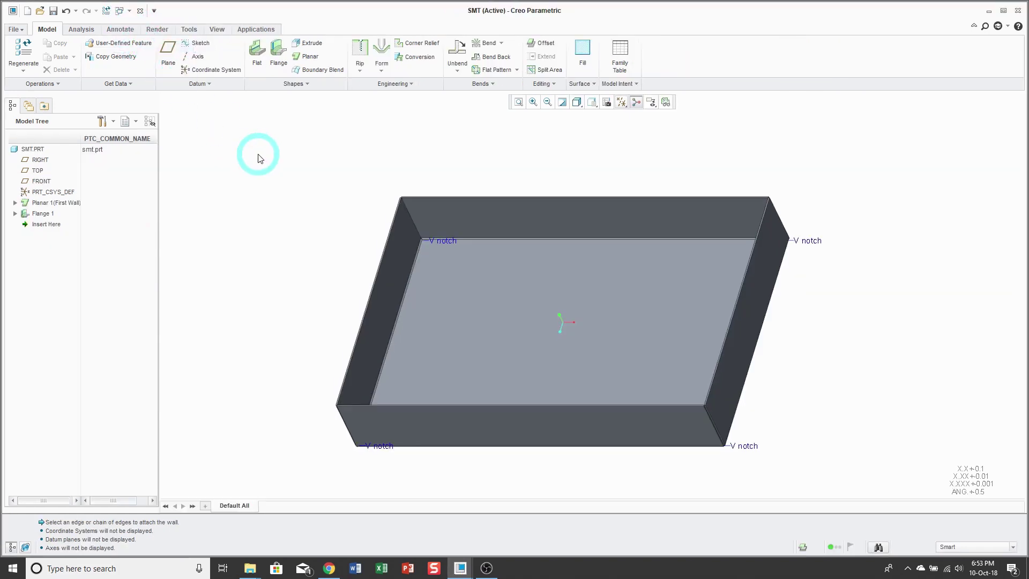
pyautogui.click(140, 12)
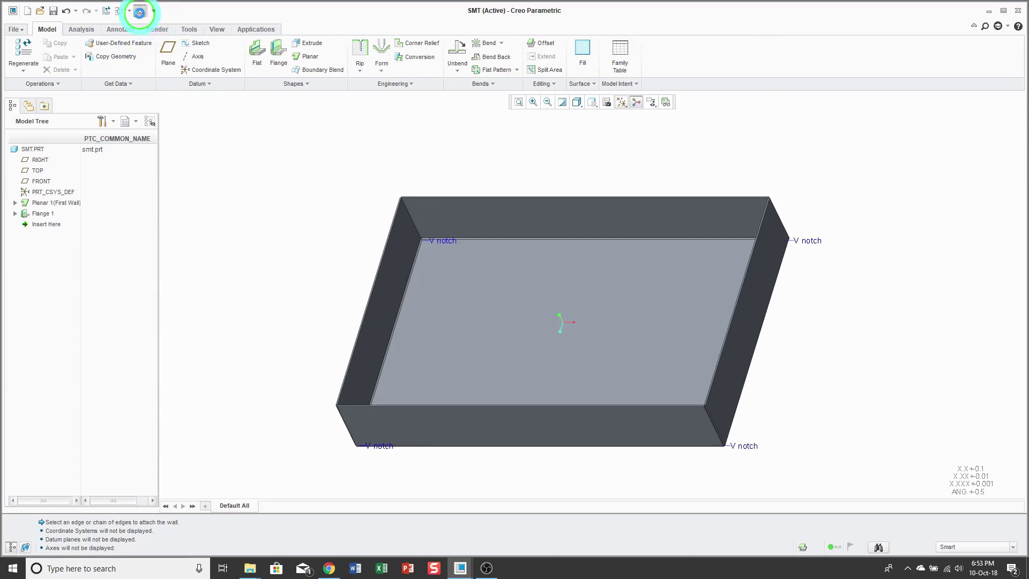
pyautogui.click(140, 11)
pyautogui.click(140, 11)
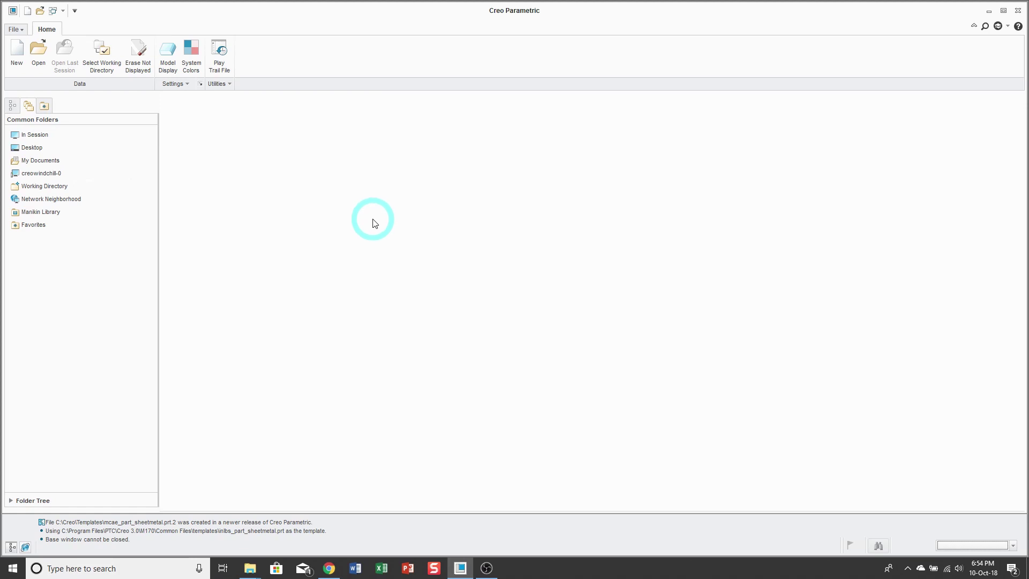
# Bring the OS (C:) Explorer window forward and go to %appdata% (AppData Roaming)
pyautogui.click(250, 568)
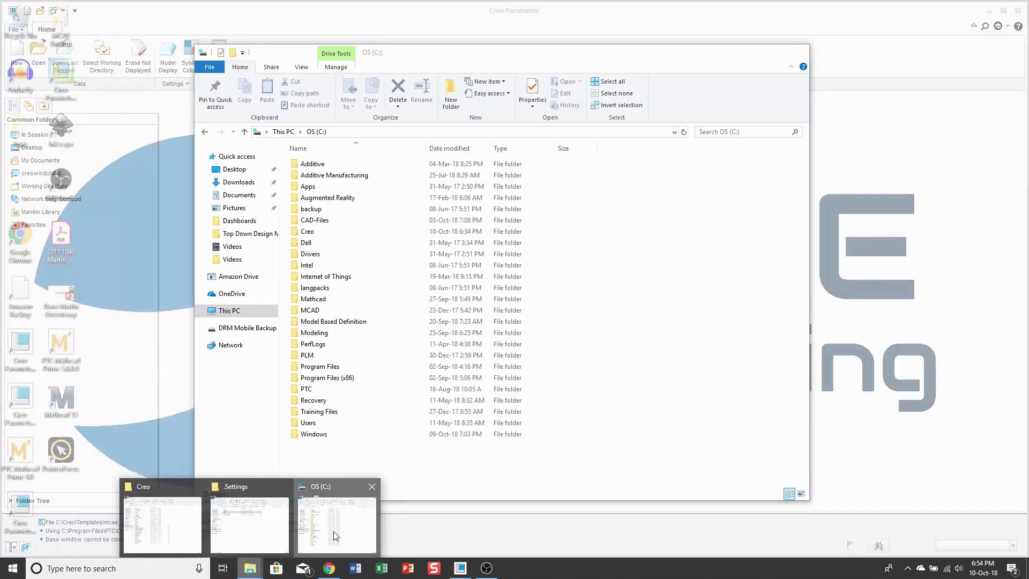
pyautogui.click(330, 528)
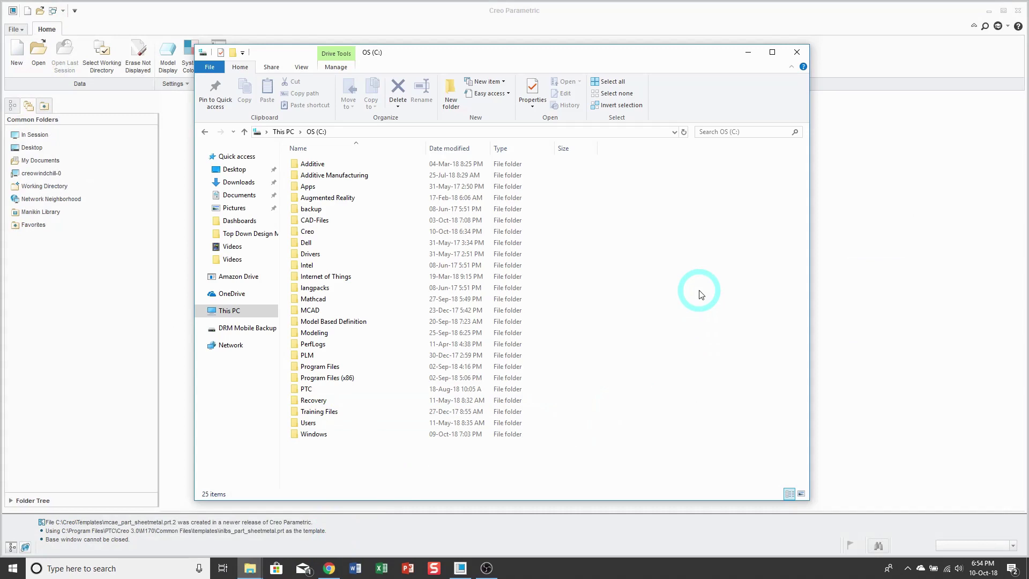
pyautogui.click(426, 131)
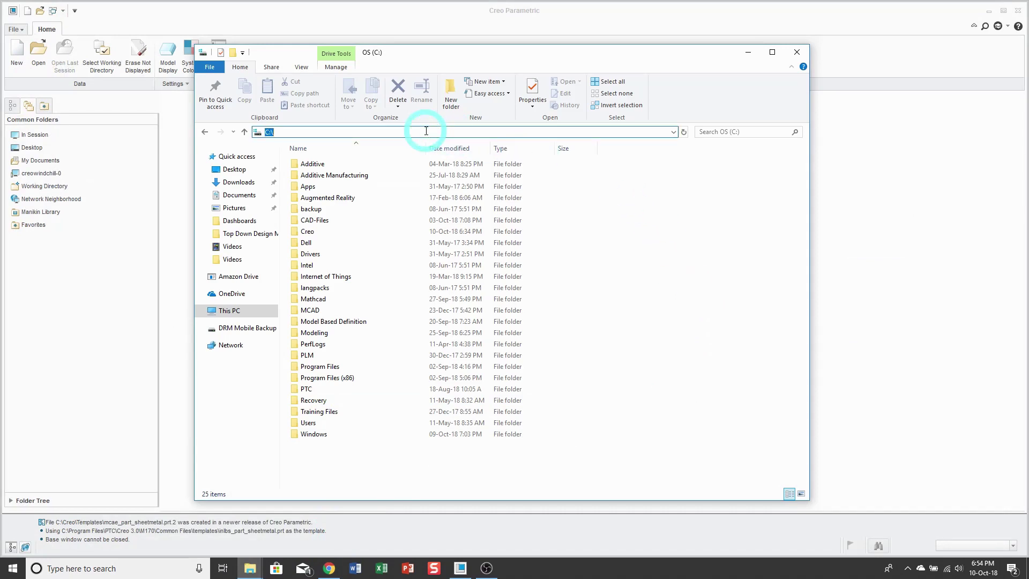
pyautogui.write('%appda')
pyautogui.write('ta%')
pyautogui.press('Return')
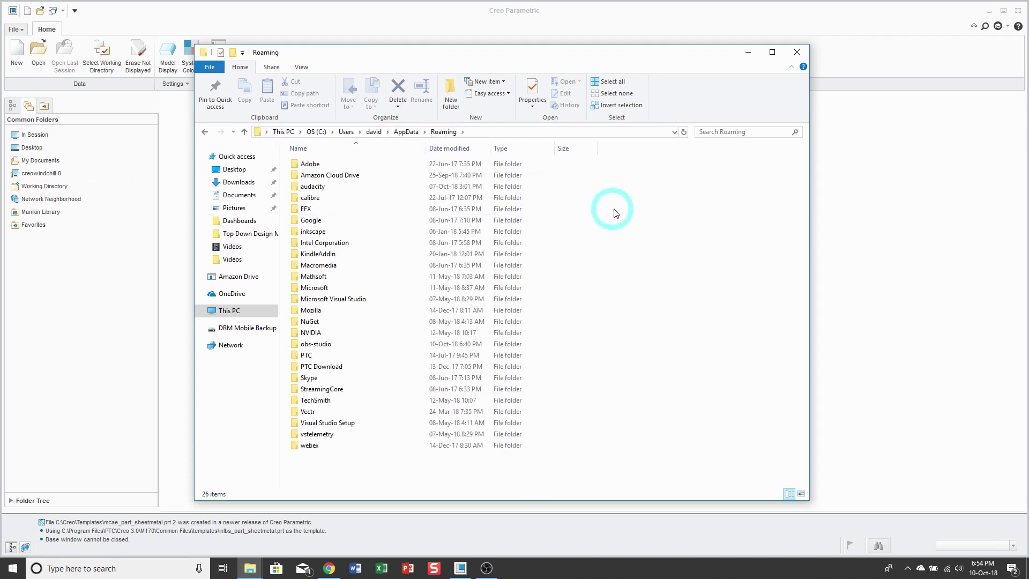
# Browse PTC > ProENGINEER > Wildfire > .wf > .Settings and select creo_parametric_customization.ui
pyautogui.doubleClick(316, 353)
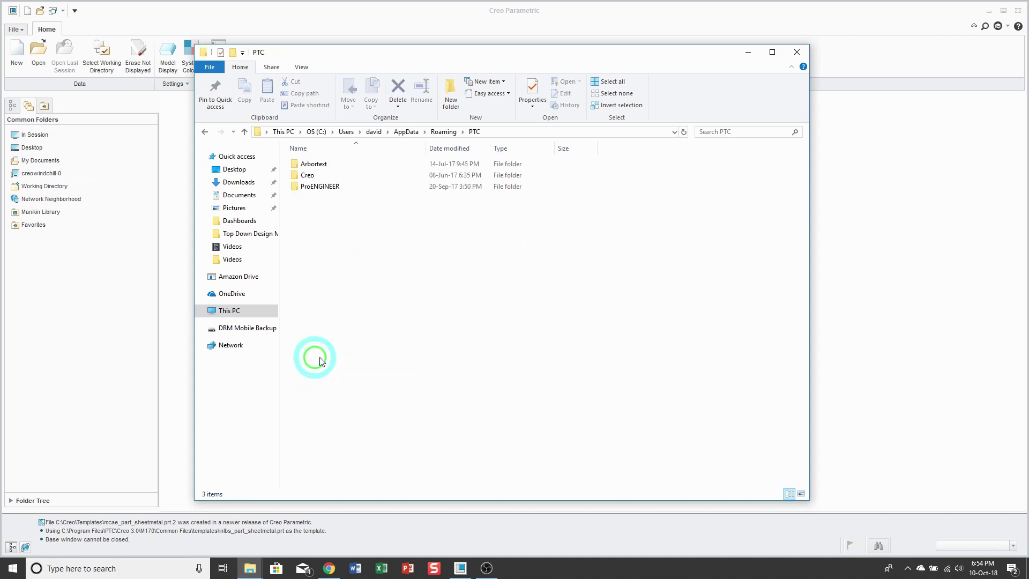
pyautogui.doubleClick(335, 186)
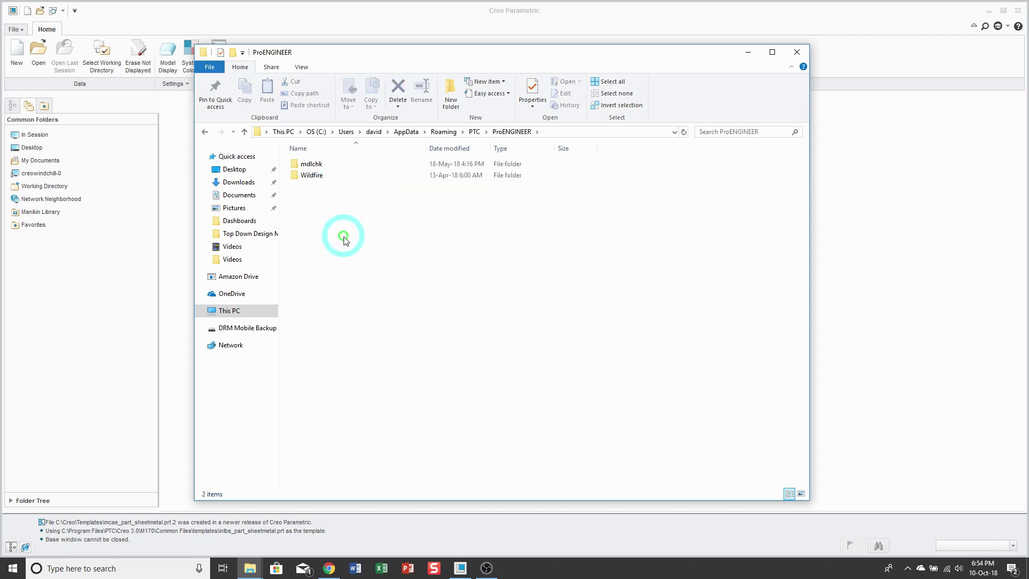
pyautogui.doubleClick(315, 174)
pyautogui.doubleClick(306, 164)
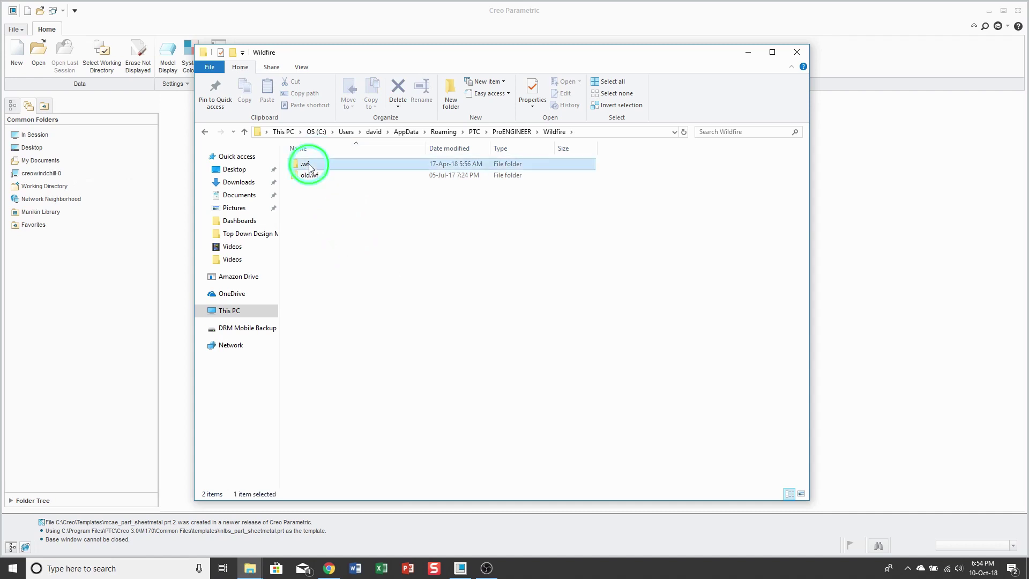
pyautogui.doubleClick(316, 176)
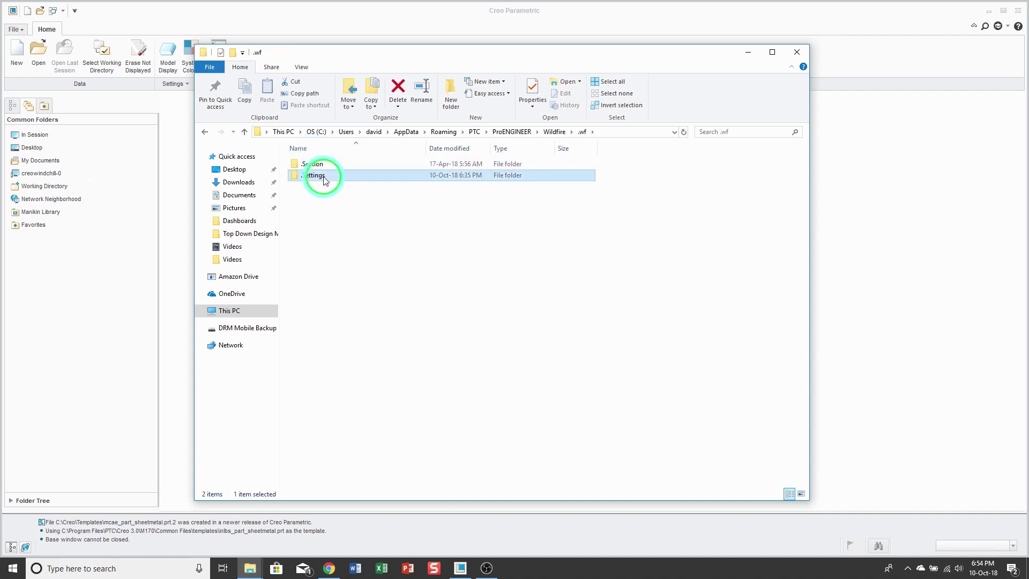
pyautogui.click(380, 187)
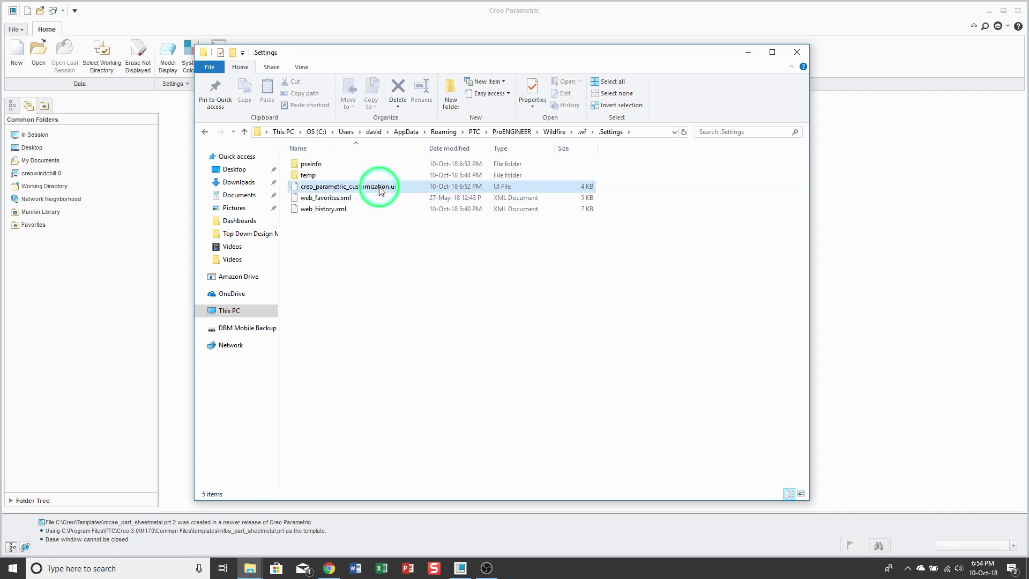